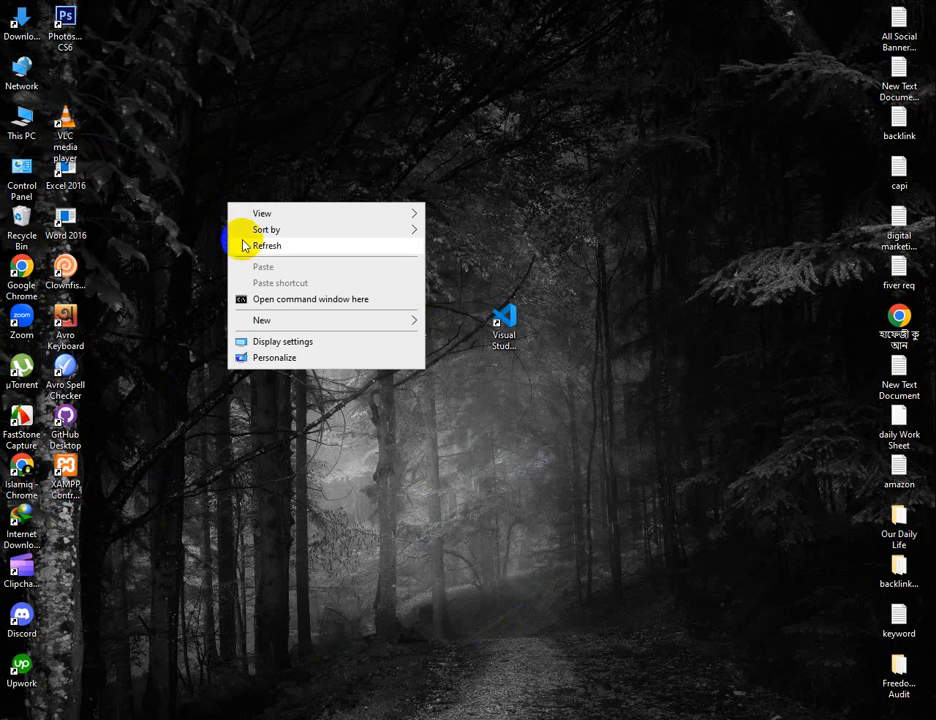
{"action": "left_click", "coordinate": [242, 245]}
{"action": "right_click", "coordinate": [234, 230]}
{"action": "left_click", "coordinate": [257, 270]}
{"action": "right_click", "coordinate": [246, 250]}
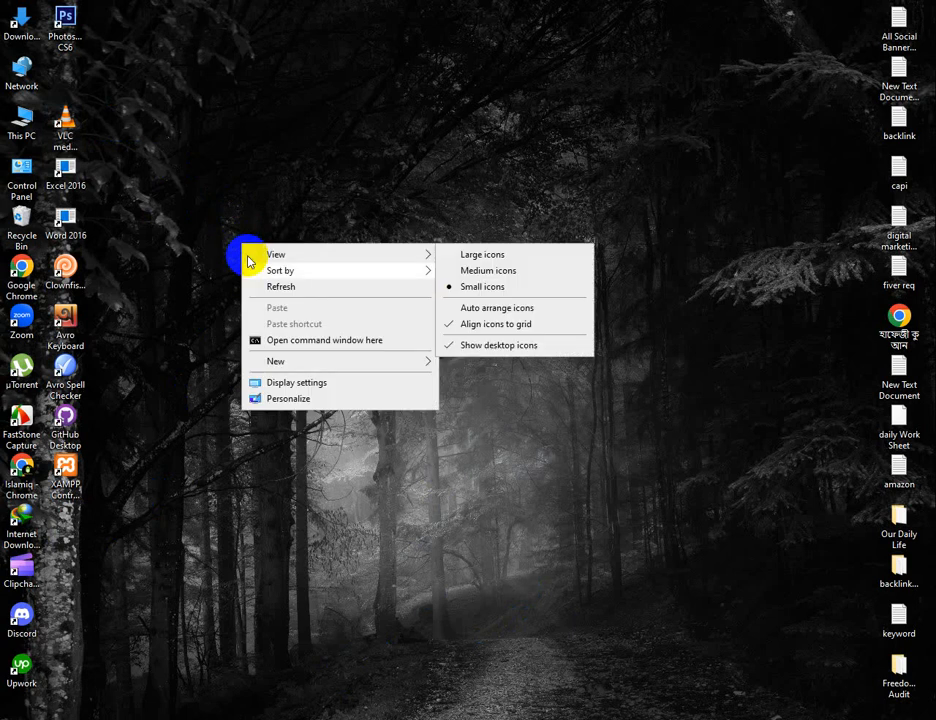
{"action": "left_click", "coordinate": [251, 287]}
{"action": "right_click", "coordinate": [246, 263]}
{"action": "left_click", "coordinate": [255, 302]}
{"action": "right_click", "coordinate": [250, 272]}
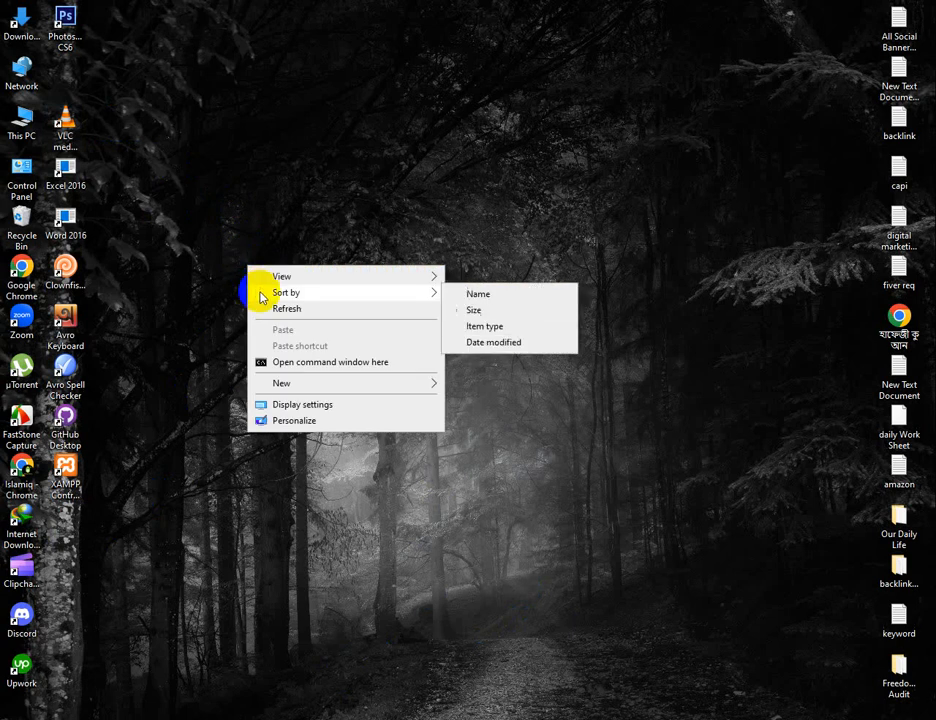
{"action": "left_click", "coordinate": [261, 307]}
{"action": "right_click", "coordinate": [257, 242]}
{"action": "left_click", "coordinate": [268, 278]}
{"action": "right_click", "coordinate": [265, 245]}
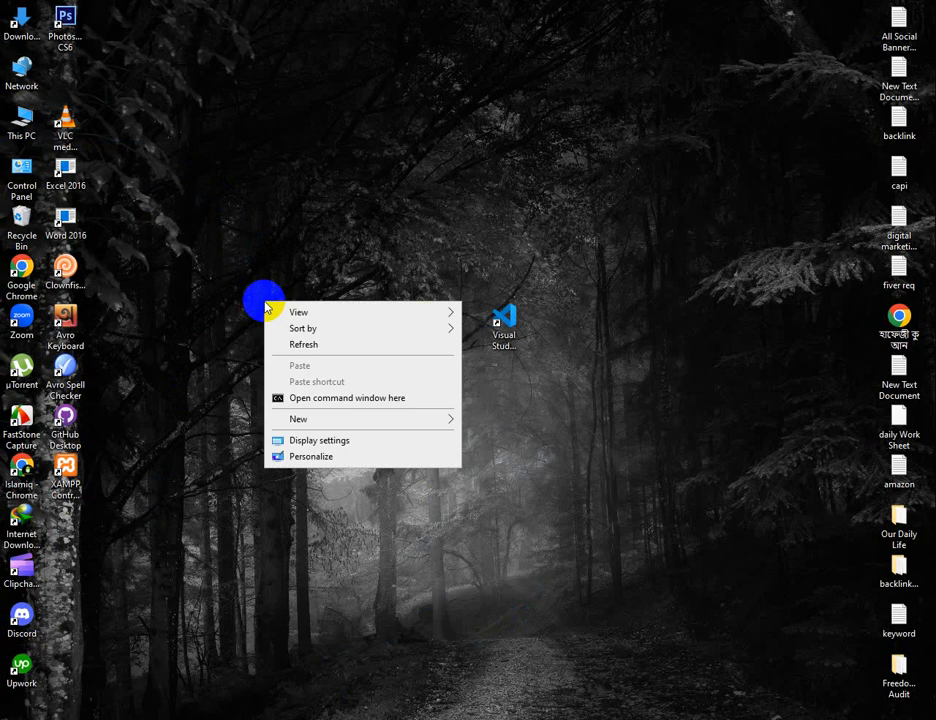
{"action": "left_click", "coordinate": [284, 288]}
{"action": "right_click", "coordinate": [283, 286]}
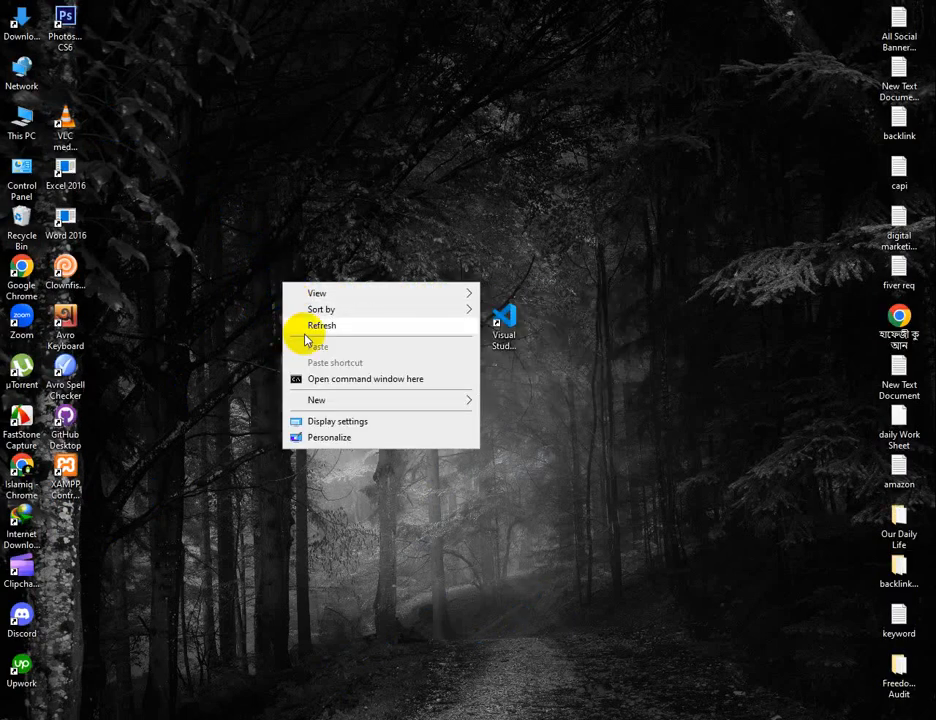
{"action": "left_click", "coordinate": [300, 325]}
{"action": "right_click", "coordinate": [292, 242]}
{"action": "left_click", "coordinate": [305, 286]}
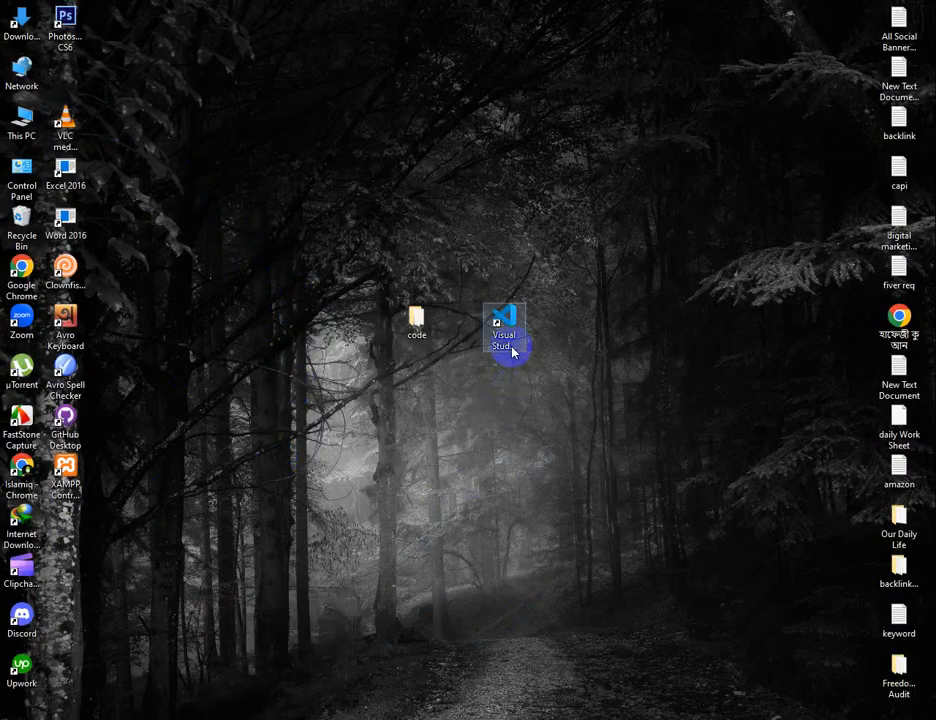
Place the Visual Studio Code shortcut directly beside the code folder and refresh the desktop
{"action": "left_click_drag", "start_coordinate": [465, 343], "coordinate": [463, 342]}
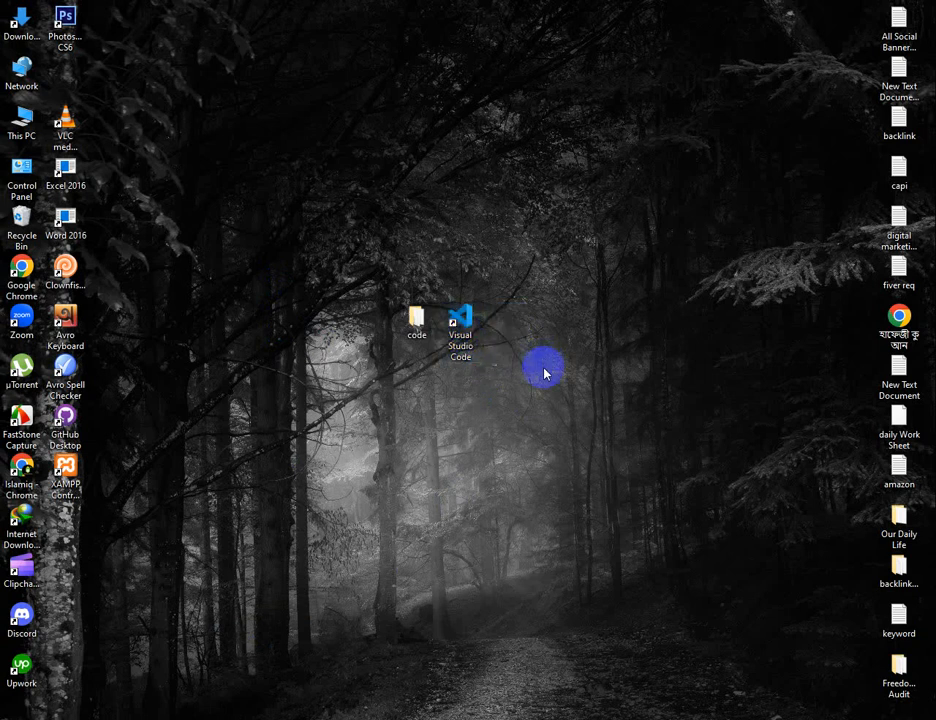
{"action": "left_click", "coordinate": [417, 334]}
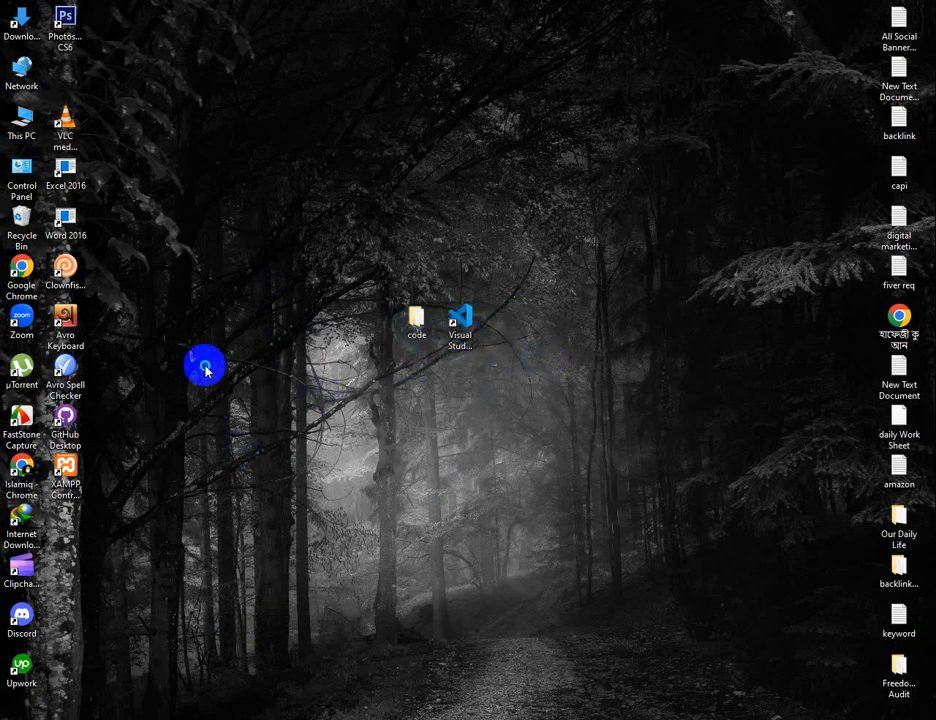
{"action": "right_click", "coordinate": [205, 370]}
{"action": "right_click", "coordinate": [236, 403]}
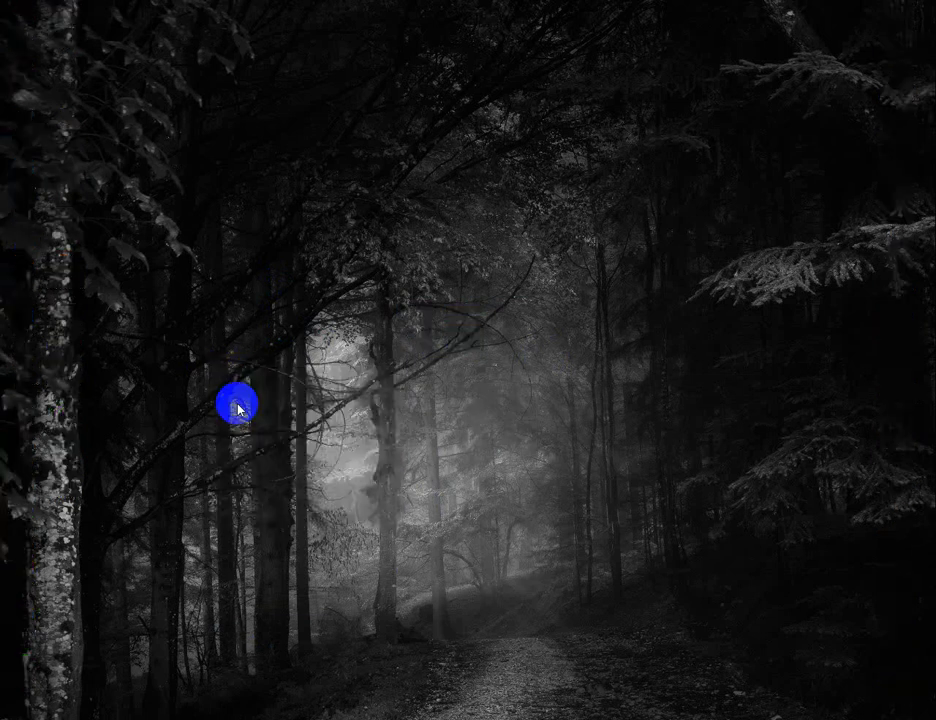
{"action": "right_click", "coordinate": [209, 330]}
{"action": "left_click", "coordinate": [240, 373]}
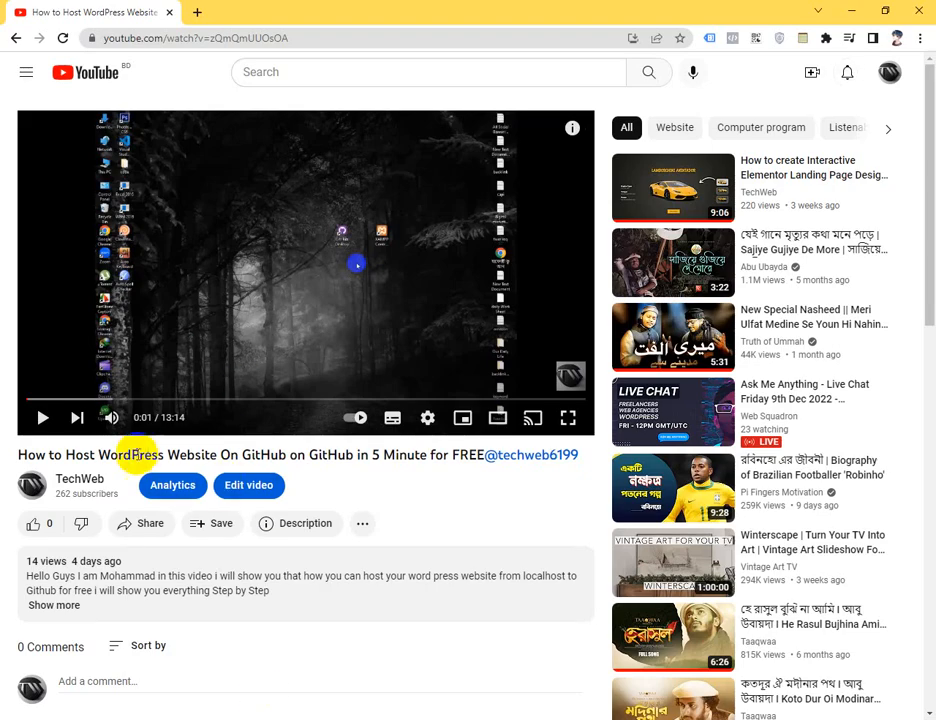
Highlight the title of the YouTube video about hosting a WordPress website on GitHub, and minimize the browser window
{"action": "triple_click", "coordinate": [130, 458]}
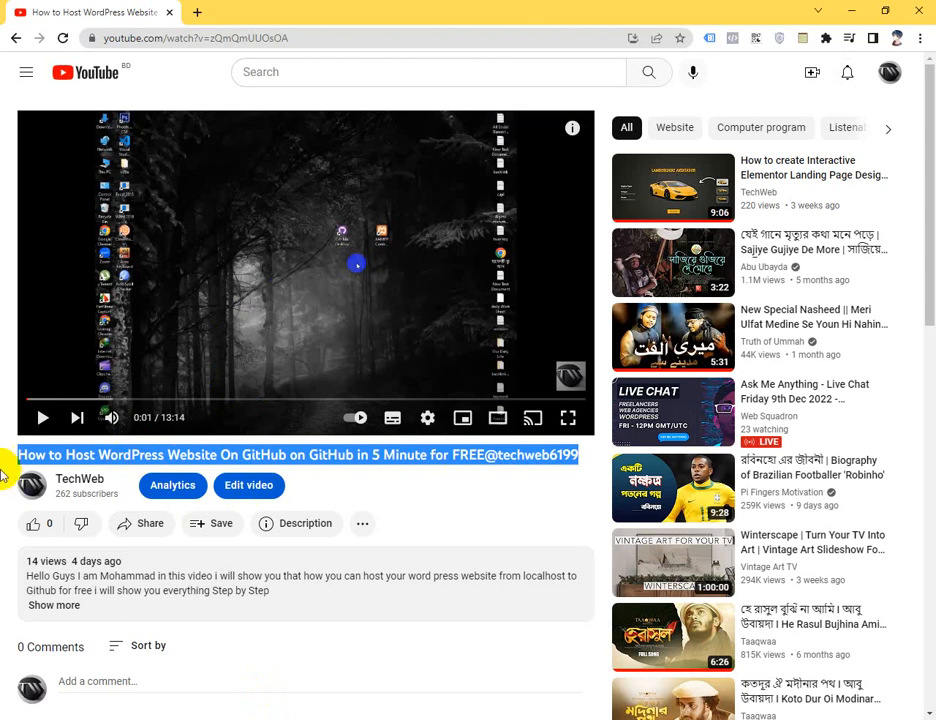
{"action": "left_click", "coordinate": [8, 472]}
{"action": "left_click", "coordinate": [867, 11]}
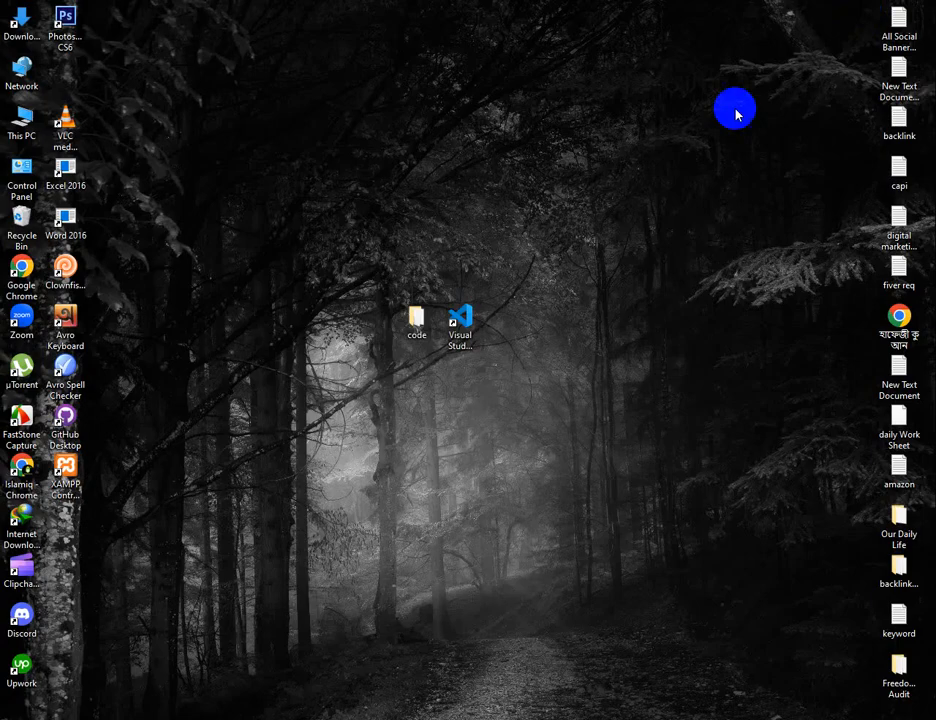
{"action": "right_click", "coordinate": [478, 184]}
{"action": "left_click", "coordinate": [501, 217]}
{"action": "left_click_drag", "start_coordinate": [265, 262], "coordinate": [617, 427]}
{"action": "left_click", "coordinate": [658, 372]}
{"action": "left_click_drag", "start_coordinate": [345, 241], "coordinate": [528, 414]}
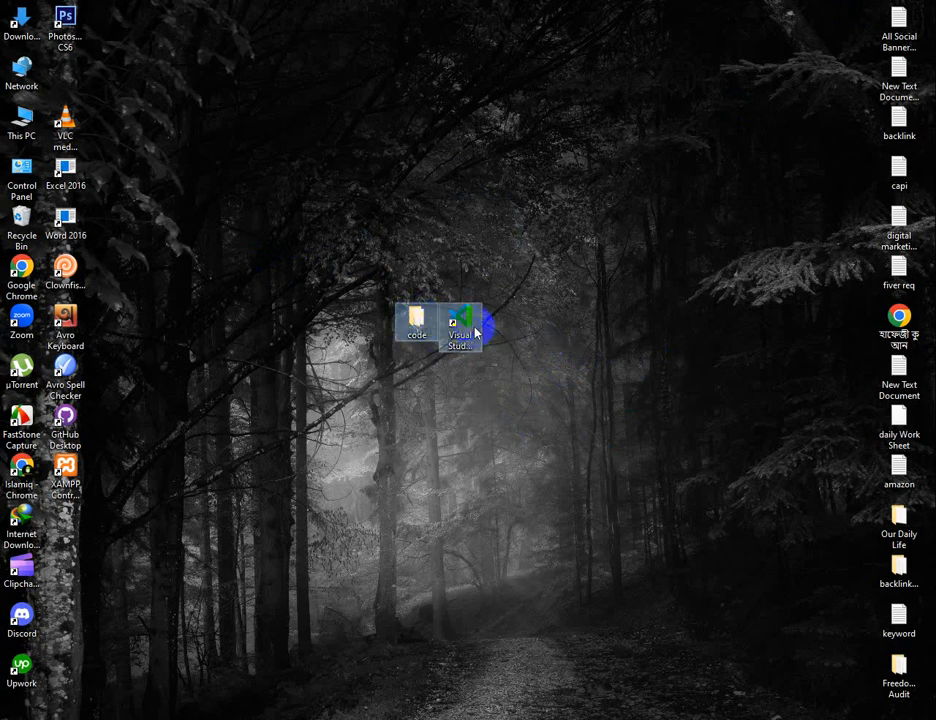
{"action": "left_click", "coordinate": [638, 333]}
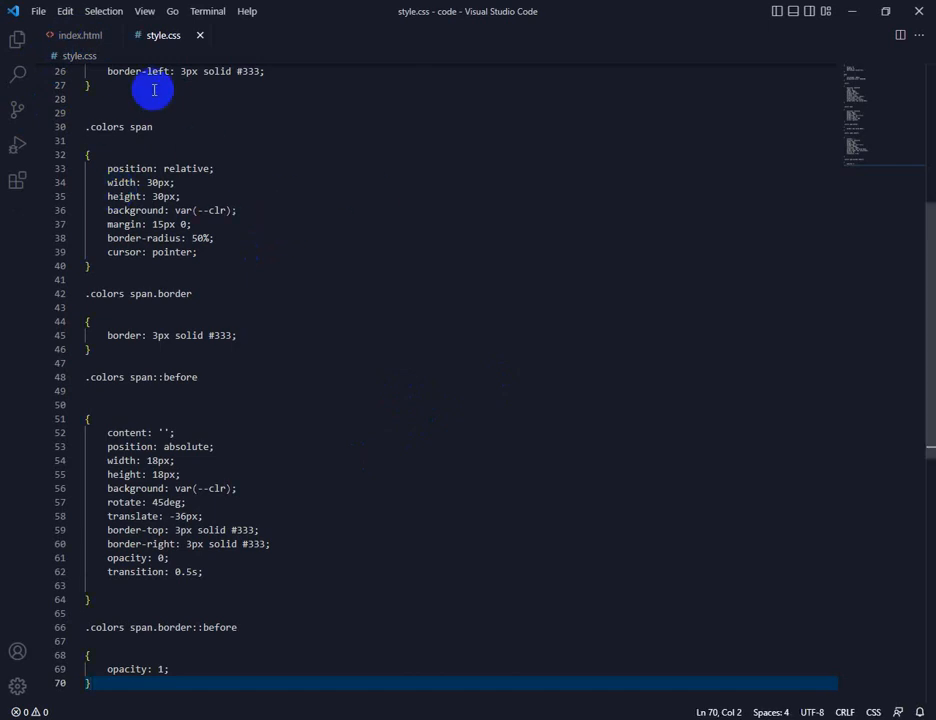
Open index.html from the code project in the browser with Live Server
{"action": "left_click", "coordinate": [81, 36]}
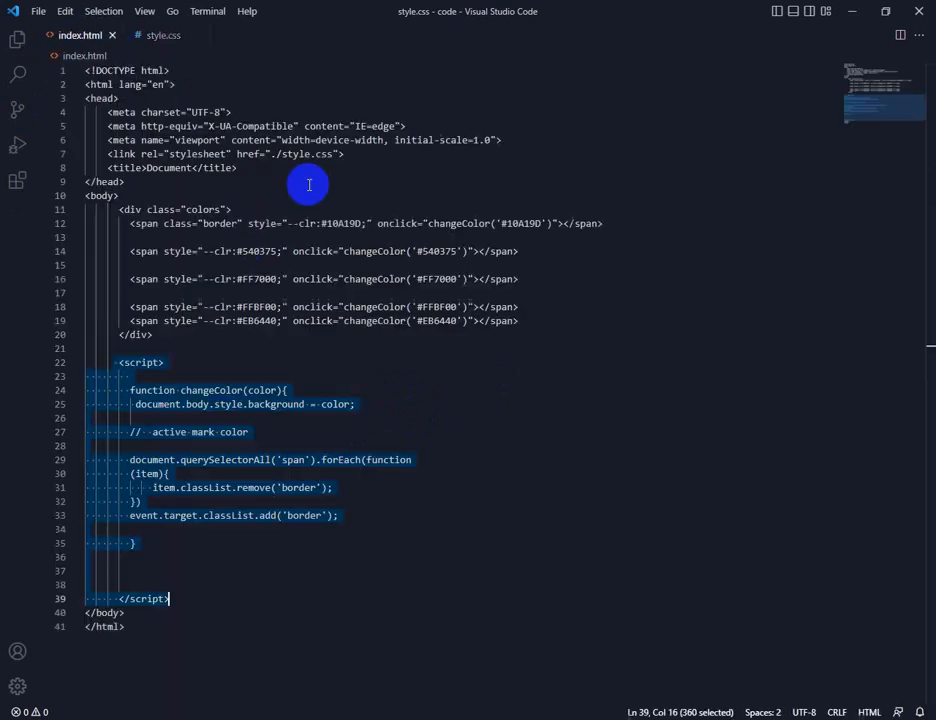
{"action": "right_click", "coordinate": [407, 181]}
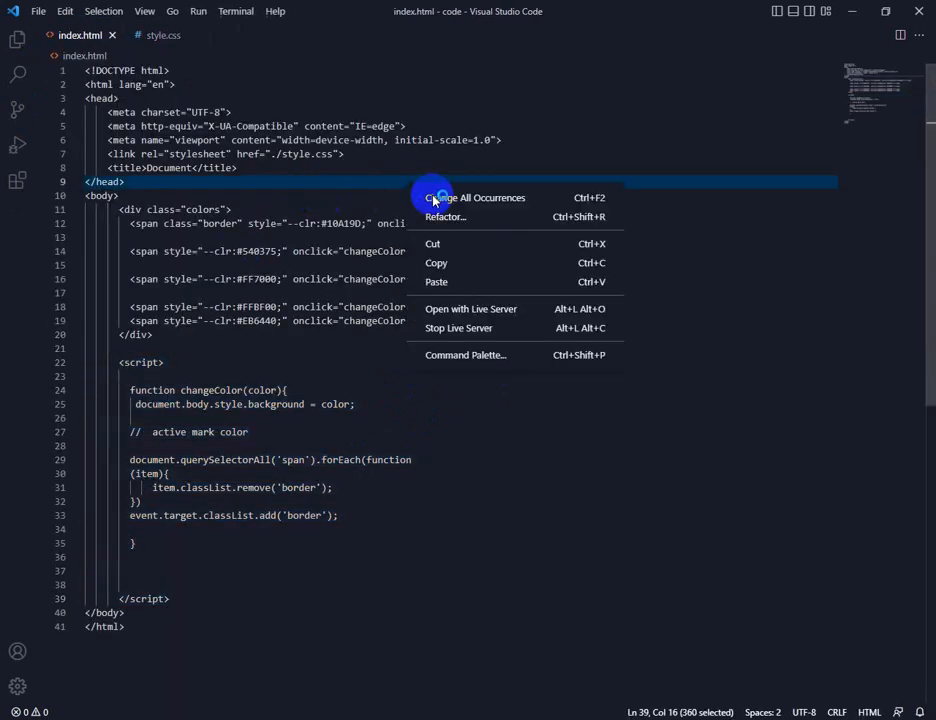
{"action": "left_click", "coordinate": [475, 308]}
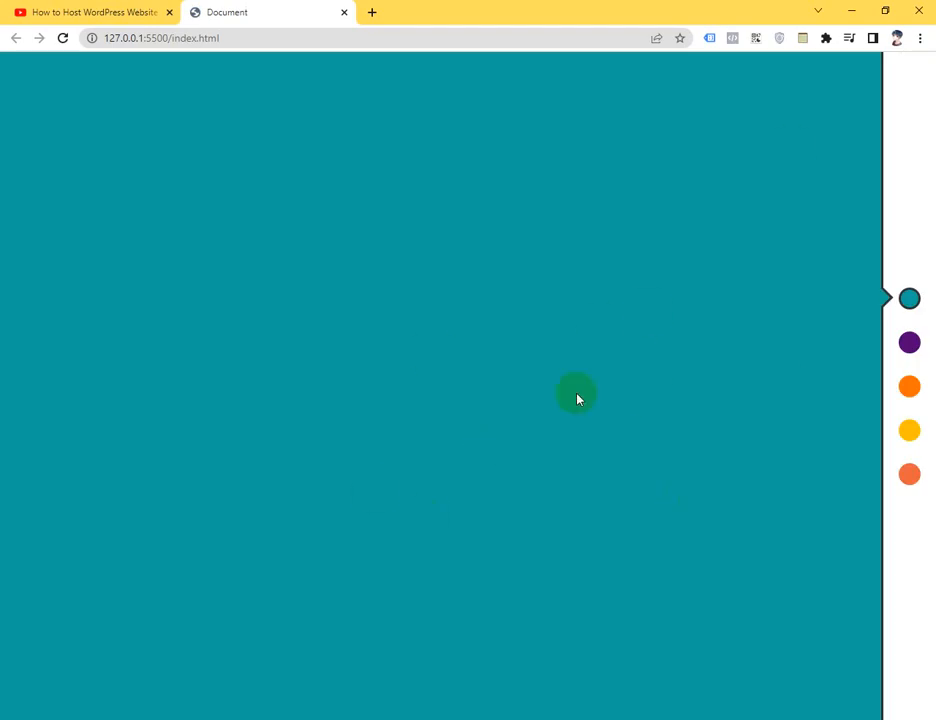
Test the page's purple, orange, yellow, coral and teal swatches to check how each changes the background color
{"action": "left_click", "coordinate": [910, 350]}
{"action": "left_click", "coordinate": [909, 387]}
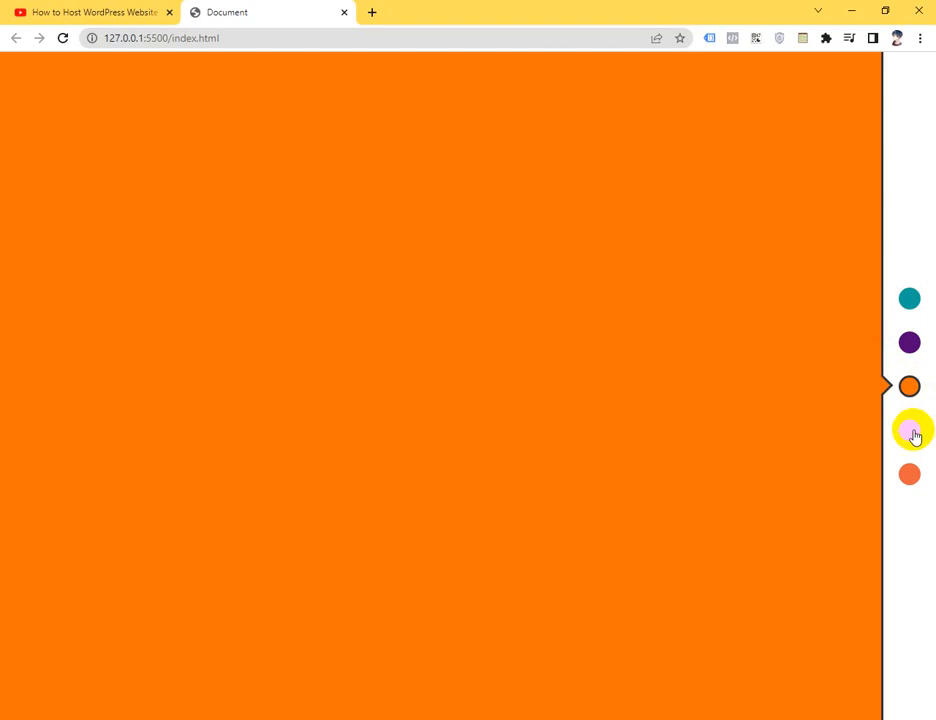
{"action": "left_click", "coordinate": [912, 434]}
{"action": "left_click", "coordinate": [905, 473]}
{"action": "left_click", "coordinate": [910, 432]}
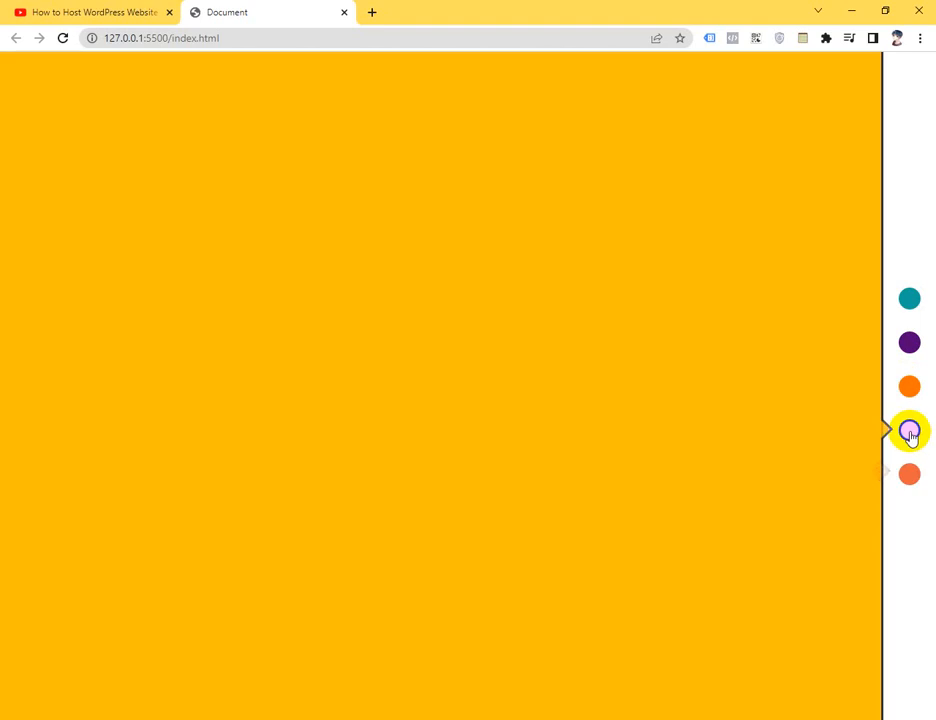
{"action": "left_click", "coordinate": [910, 392]}
{"action": "left_click", "coordinate": [910, 342]}
{"action": "left_click", "coordinate": [910, 300]}
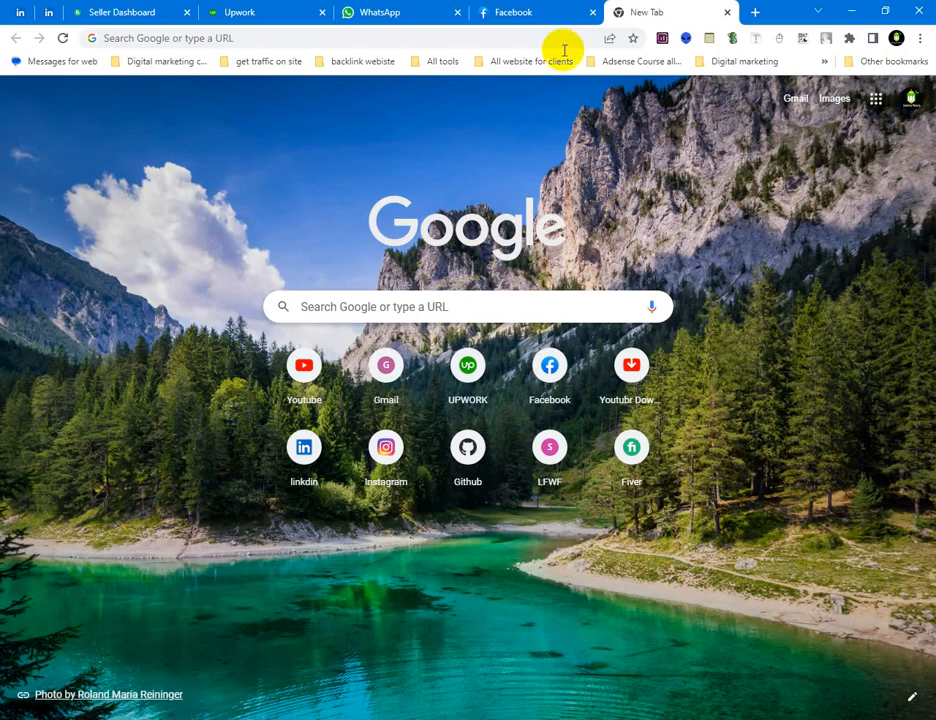
Go to app.netlify.com in the new tab of the other Chrome window
{"action": "left_click", "coordinate": [561, 40]}
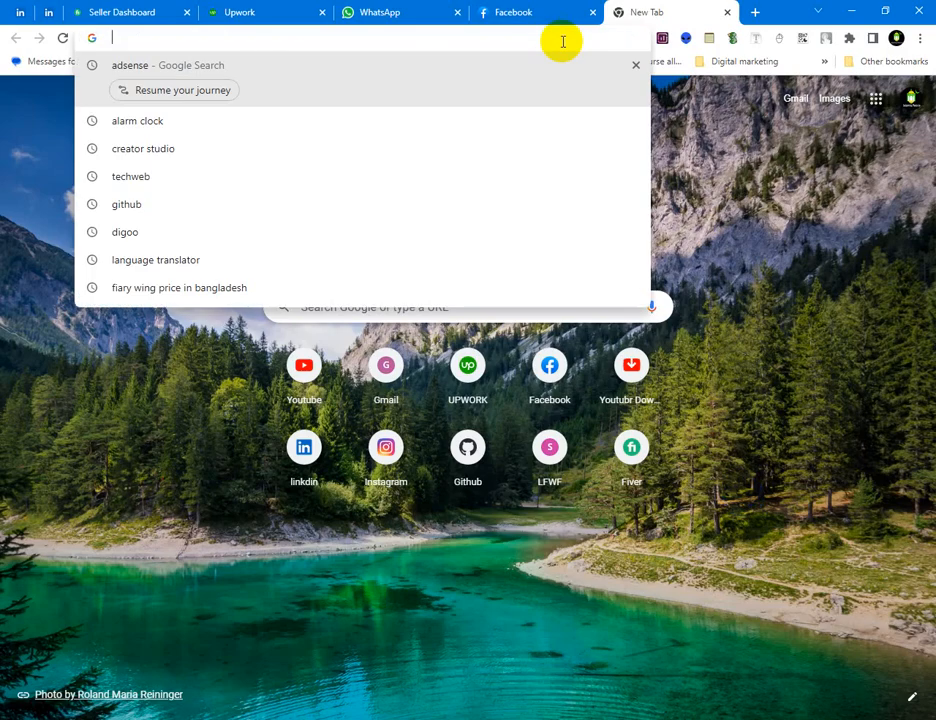
{"action": "type", "text": "net"}
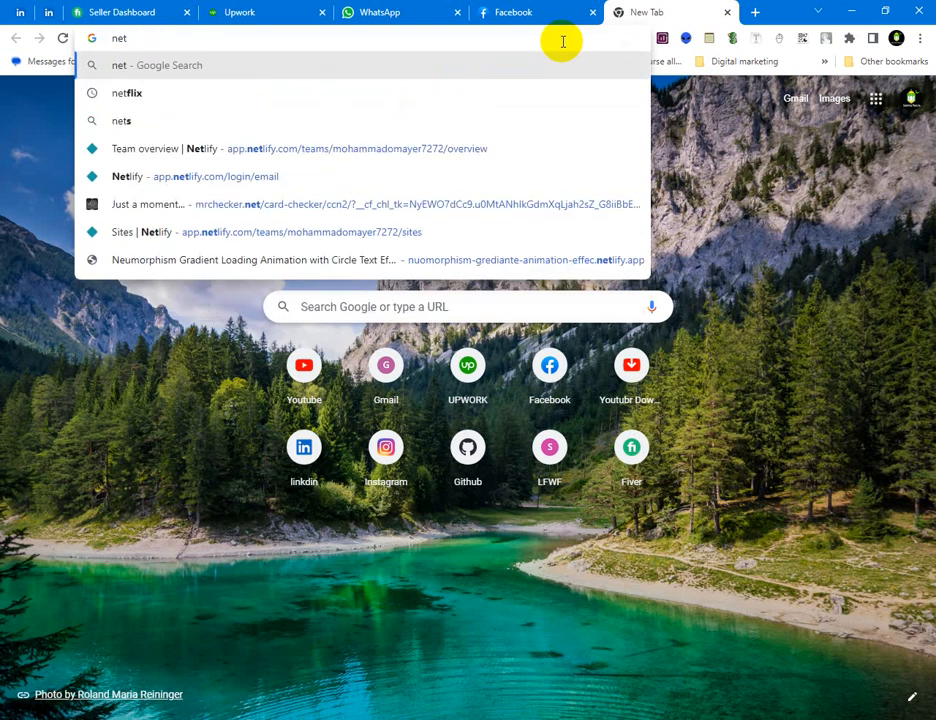
{"action": "key", "text": "Down"}
{"action": "key", "text": "Down"}
{"action": "key", "text": "Down"}
{"action": "key", "text": "BackSpace"}
{"action": "key", "text": "BackSpace"}
{"action": "key", "text": "BackSpace"}
{"action": "key", "text": "BackSpace"}
{"action": "key", "text": "BackSpace"}
{"action": "key", "text": "BackSpace"}
{"action": "key", "text": "BackSpace"}
{"action": "key", "text": "BackSpace"}
{"action": "key", "text": "BackSpace"}
{"action": "key", "text": "BackSpace"}
{"action": "key", "text": "BackSpace"}
{"action": "key", "text": "BackSpace"}
{"action": "key", "text": "BackSpace"}
{"action": "key", "text": "BackSpace"}
{"action": "key", "text": "BackSpace"}
{"action": "key", "text": "BackSpace"}
{"action": "key", "text": "BackSpace"}
{"action": "key", "text": "BackSpace"}
{"action": "key", "text": "BackSpace"}
{"action": "key", "text": "BackSpace"}
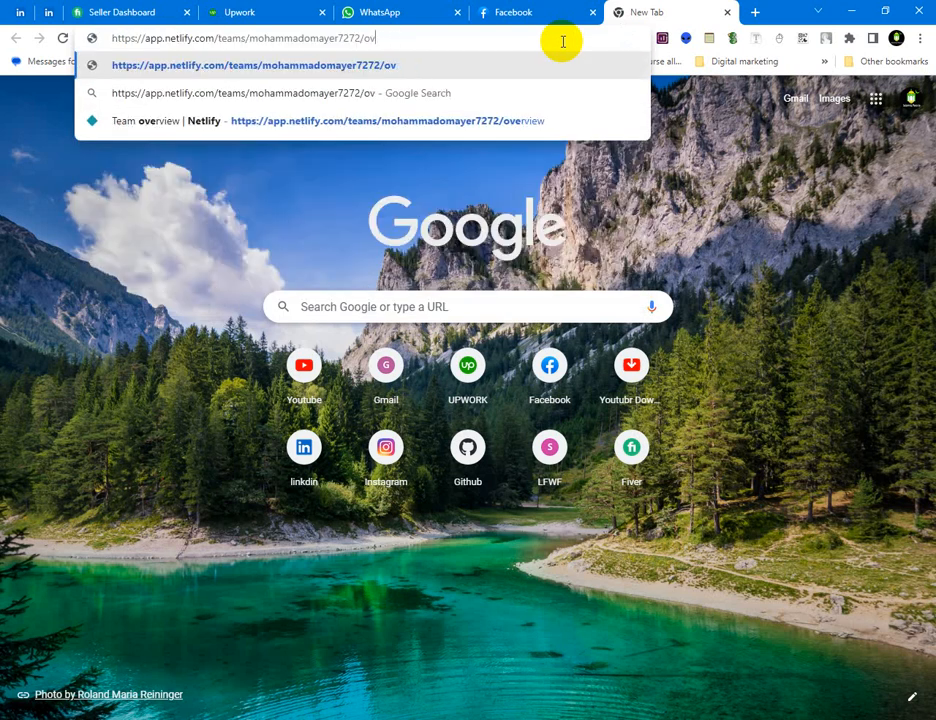
{"action": "key", "text": "BackSpace"}
{"action": "key", "text": "Return"}
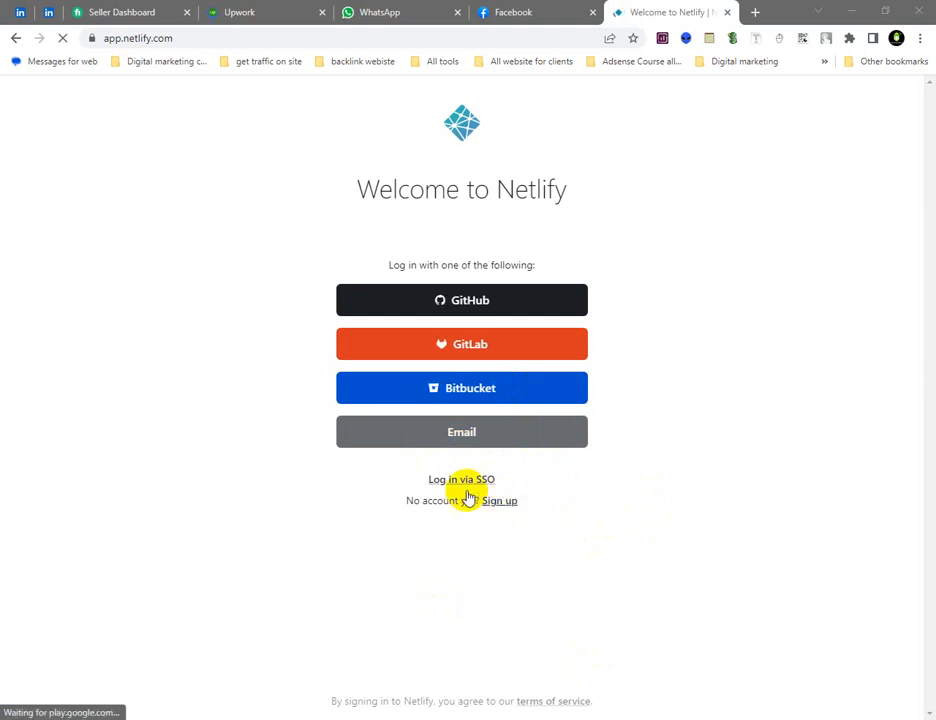
Log in to Netlify by email with the prefilled account credentials
{"action": "left_click", "coordinate": [476, 434]}
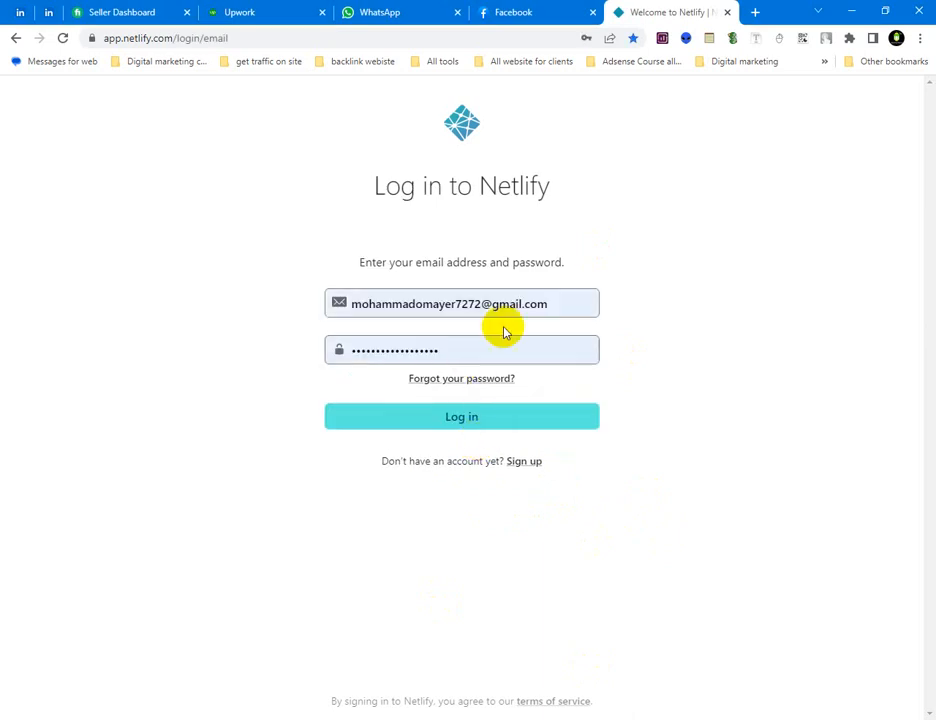
{"action": "left_click", "coordinate": [345, 316]}
{"action": "left_click", "coordinate": [292, 324]}
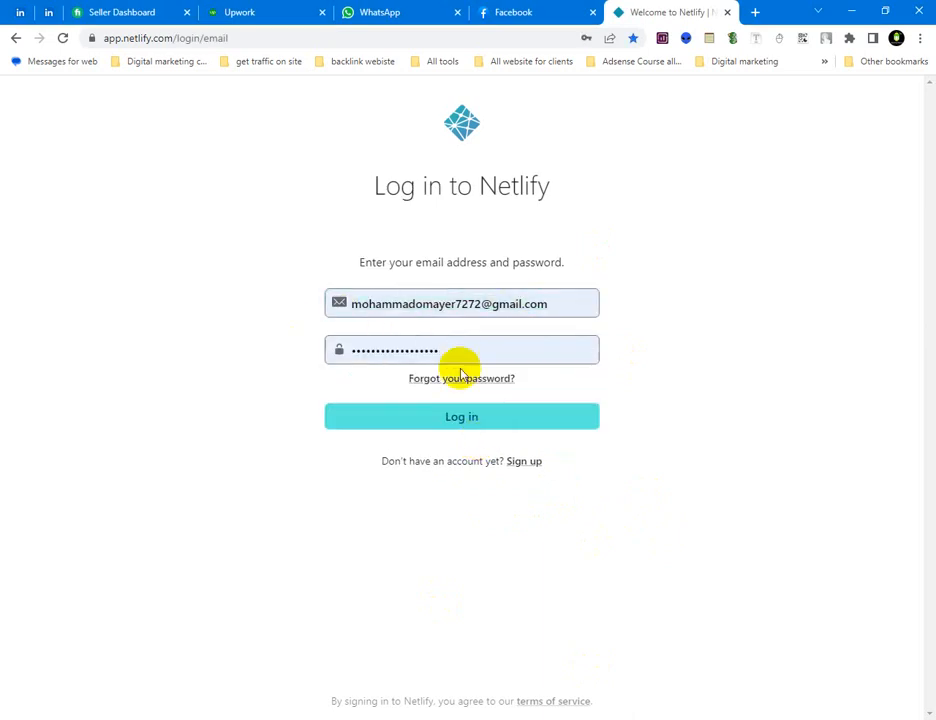
{"action": "left_click", "coordinate": [475, 427]}
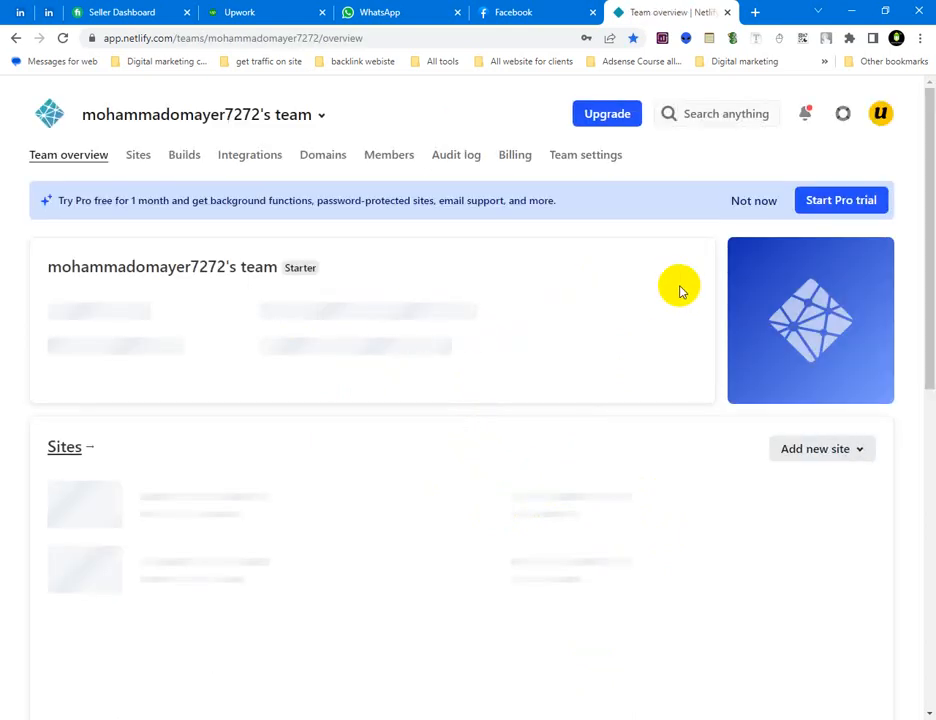
Check the Netlify notifications and look over the sites listed on the team overview
{"action": "left_click", "coordinate": [805, 120]}
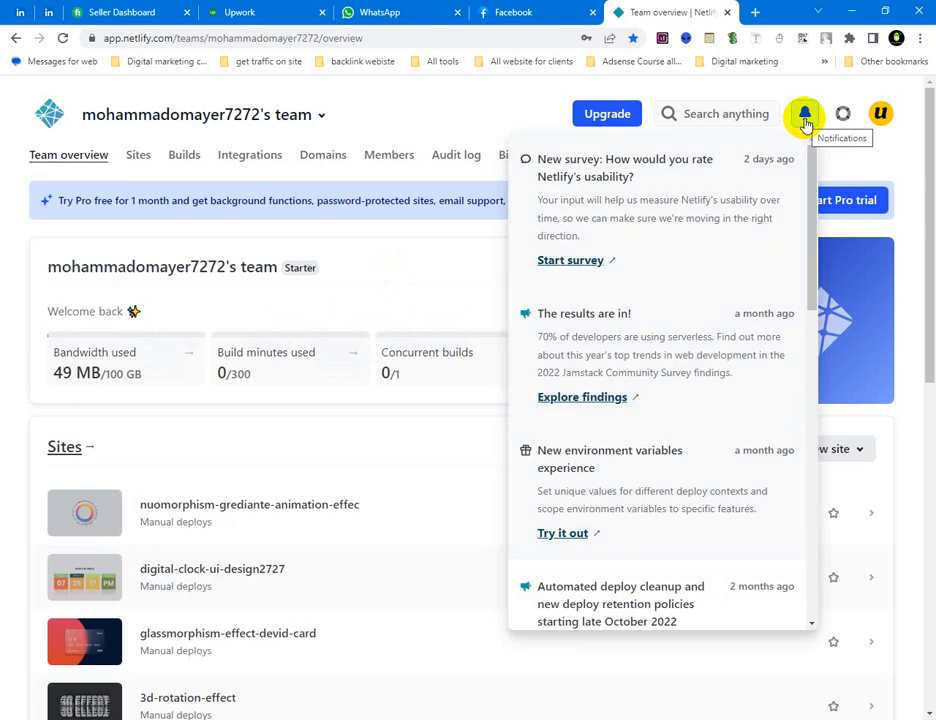
{"action": "left_click", "coordinate": [805, 120]}
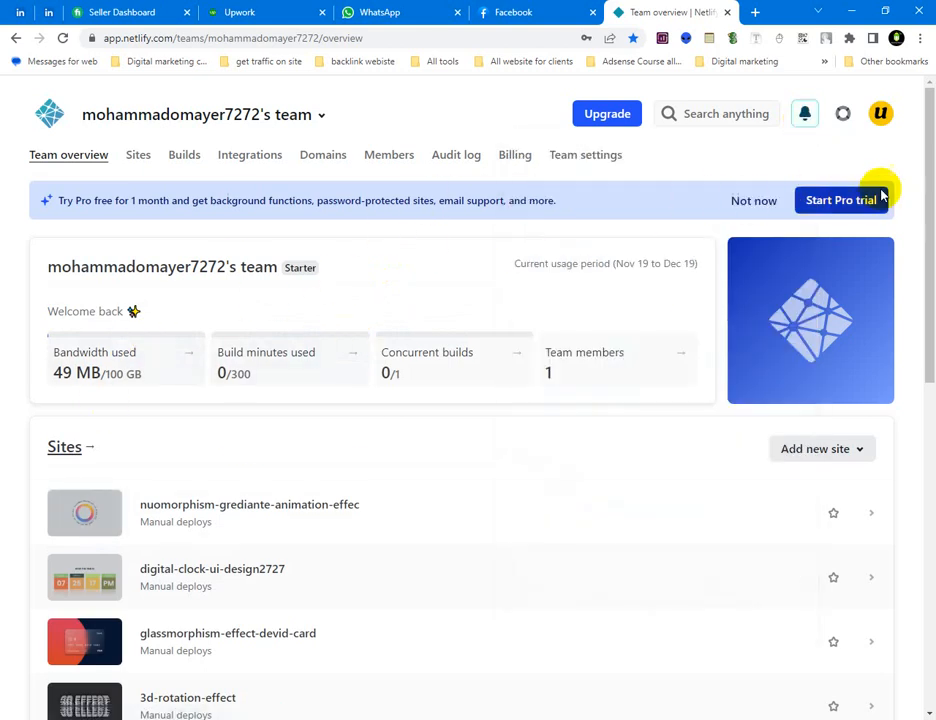
{"action": "left_click_drag", "start_coordinate": [923, 152], "coordinate": [931, 207]}
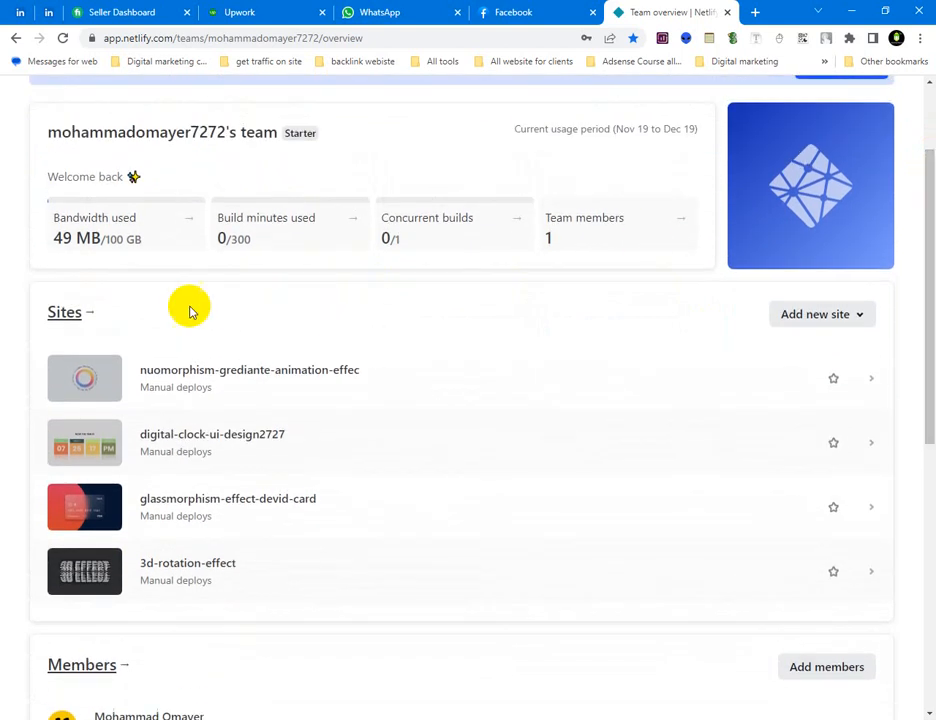
{"action": "left_click_drag", "start_coordinate": [930, 278], "coordinate": [930, 215]}
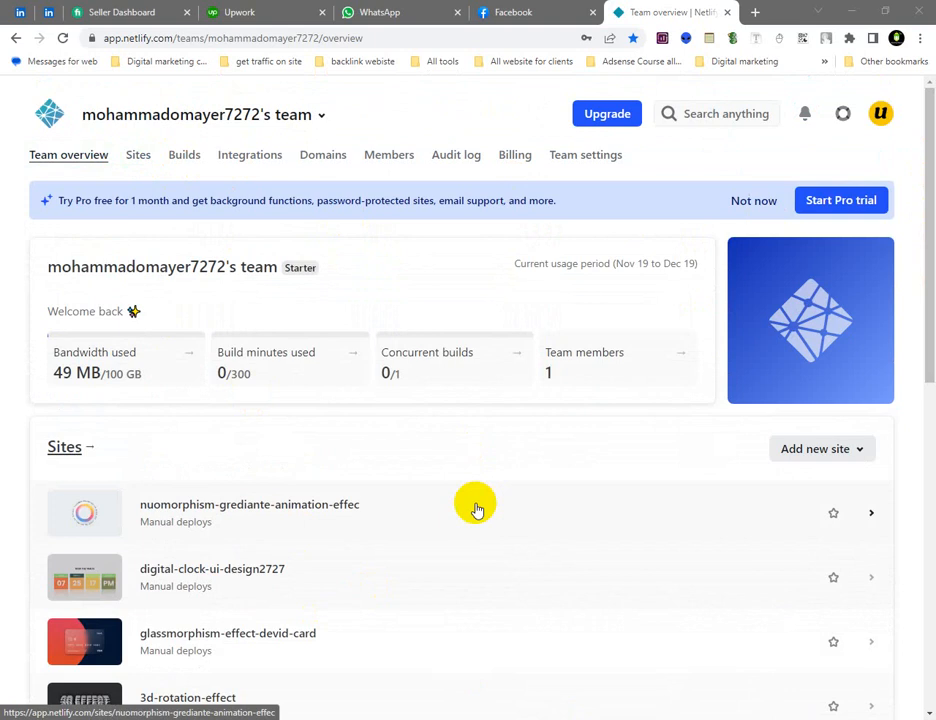
Open nuomorphism-grediante-animation-effec from the full sites list and visit its live netlify.app address
{"action": "left_click", "coordinate": [143, 158]}
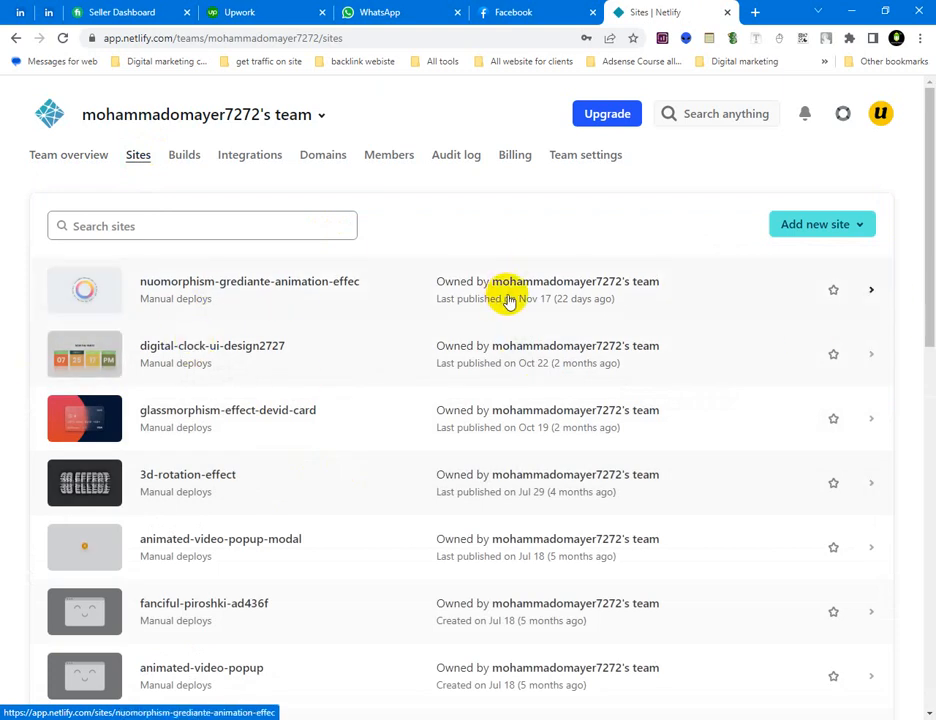
{"action": "left_click", "coordinate": [334, 280]}
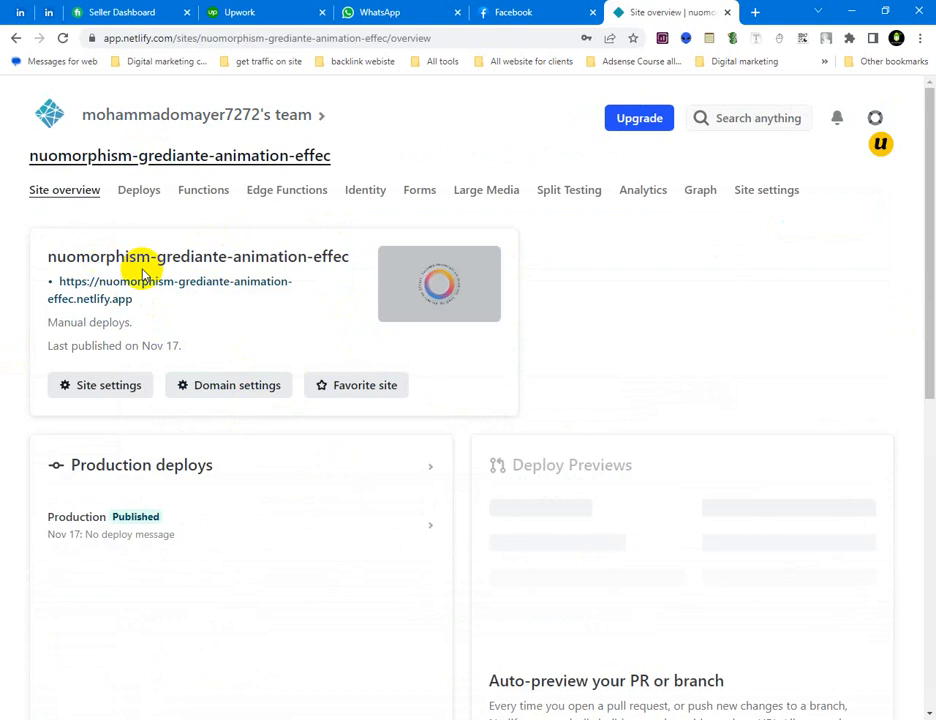
{"action": "left_click", "coordinate": [178, 290]}
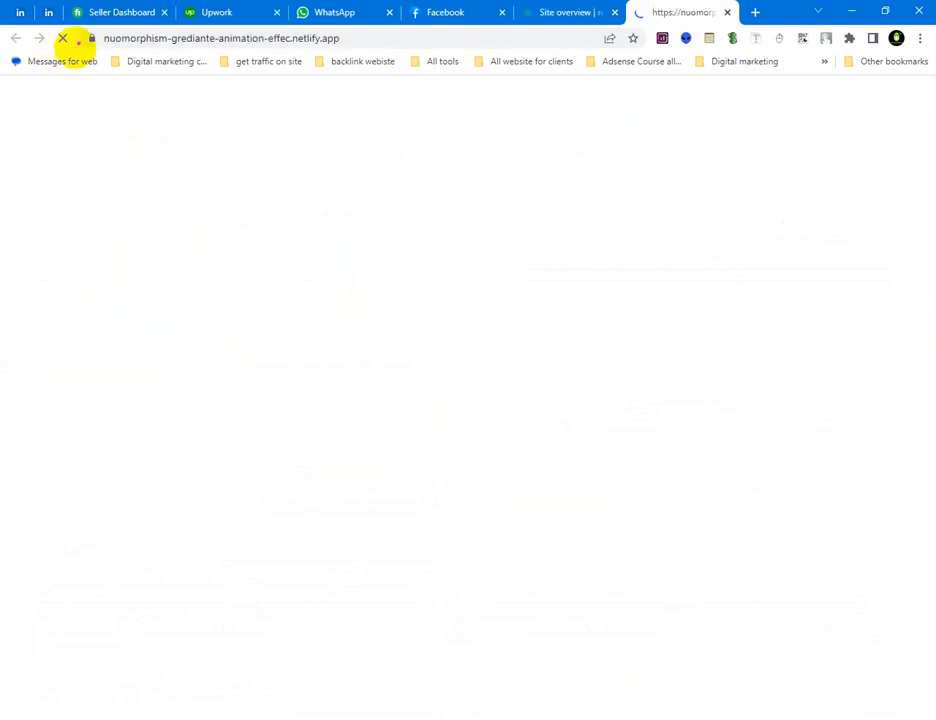
Examine the live site's address and highlight the full nuomorphism-grediante-animation-effec.netlify.app URL
{"action": "mouse_move", "coordinate": [79, 29]}
{"action": "left_mouse_down"}
{"action": "mouse_move", "coordinate": [146, 50]}
{"action": "mouse_move", "coordinate": [370, 56]}
{"action": "left_mouse_up"}
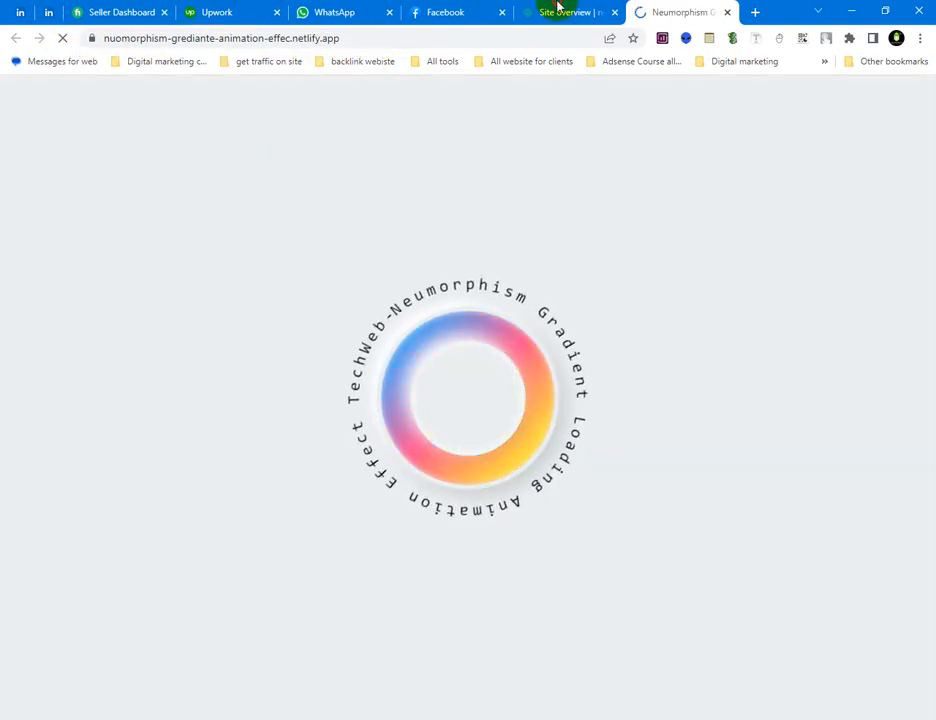
{"action": "left_click", "coordinate": [557, 10]}
{"action": "left_click", "coordinate": [648, 13]}
{"action": "left_click", "coordinate": [378, 37]}
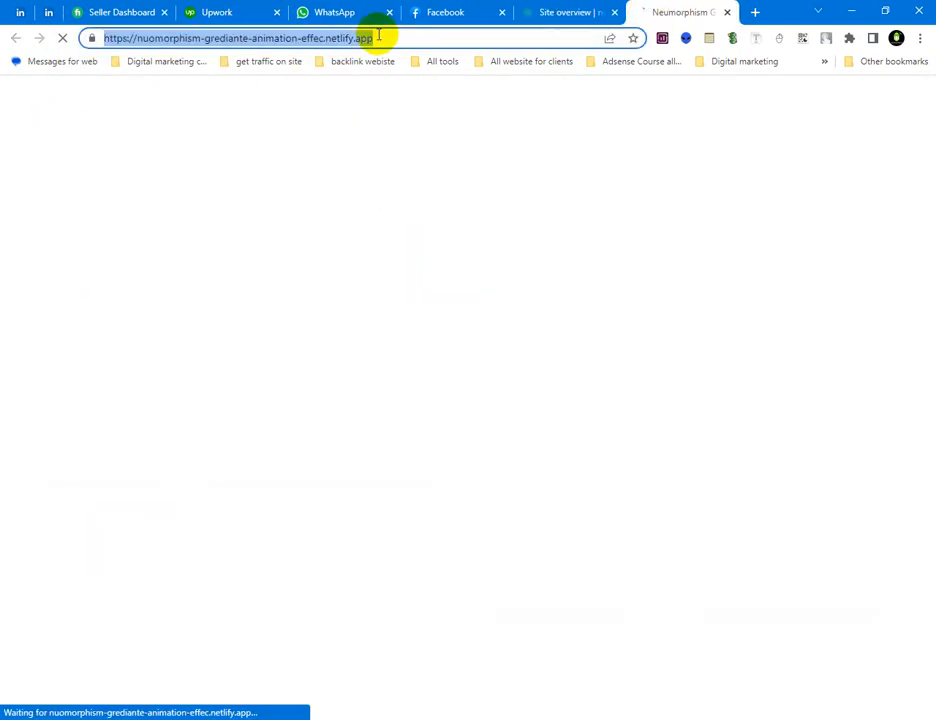
Copy the live site's address, load it in a new tab of the other browser window, and close that tab after viewing
{"action": "right_click", "coordinate": [378, 37]}
{"action": "left_click", "coordinate": [430, 138]}
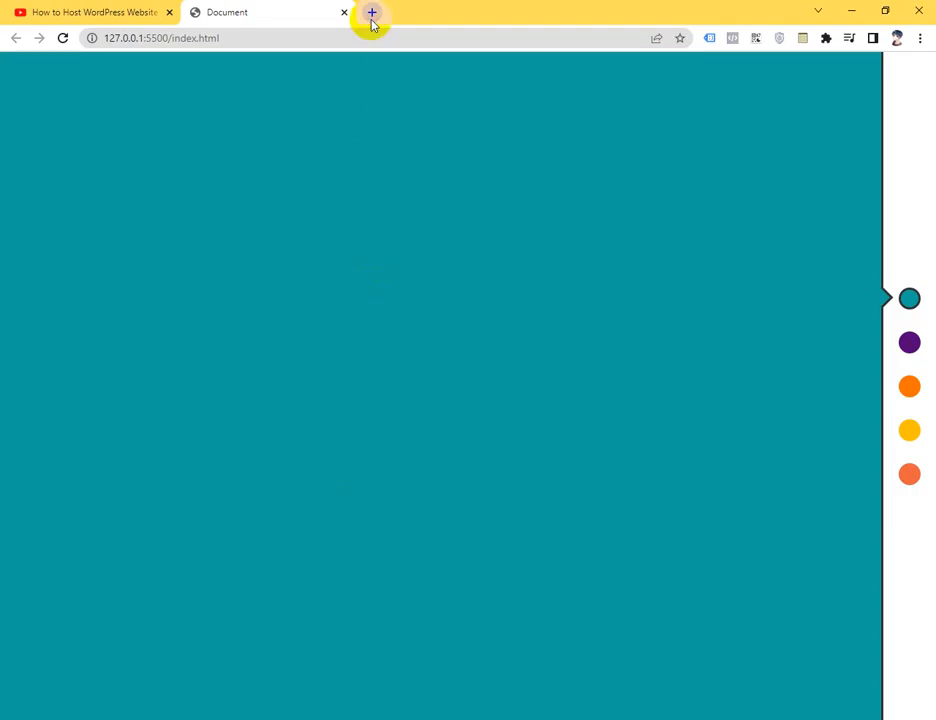
{"action": "left_click", "coordinate": [371, 14]}
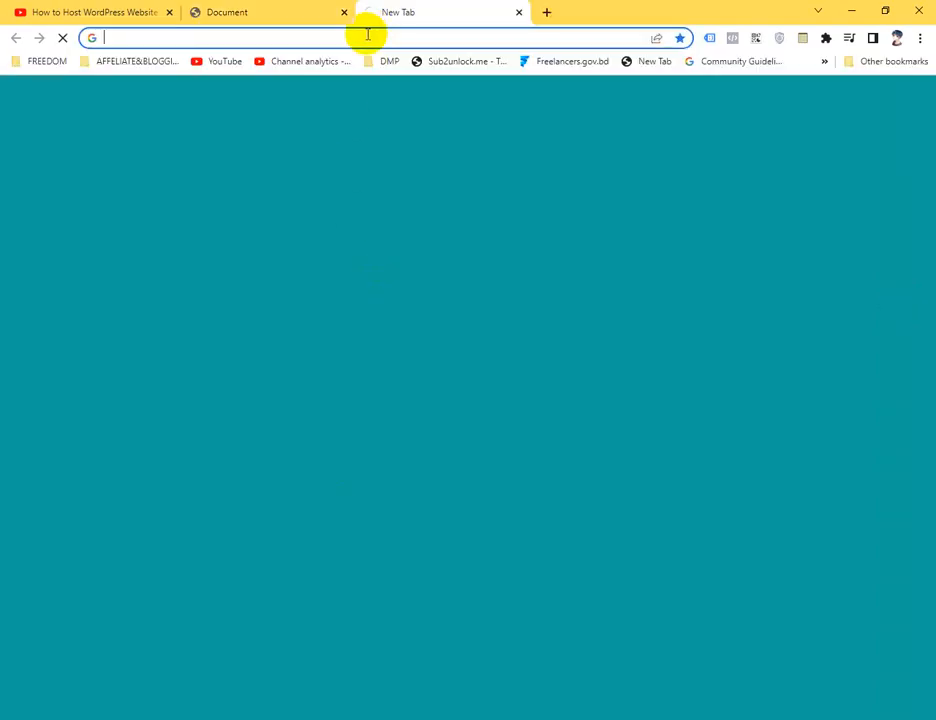
{"action": "key", "text": "ctrl+v"}
{"action": "key", "text": "Return"}
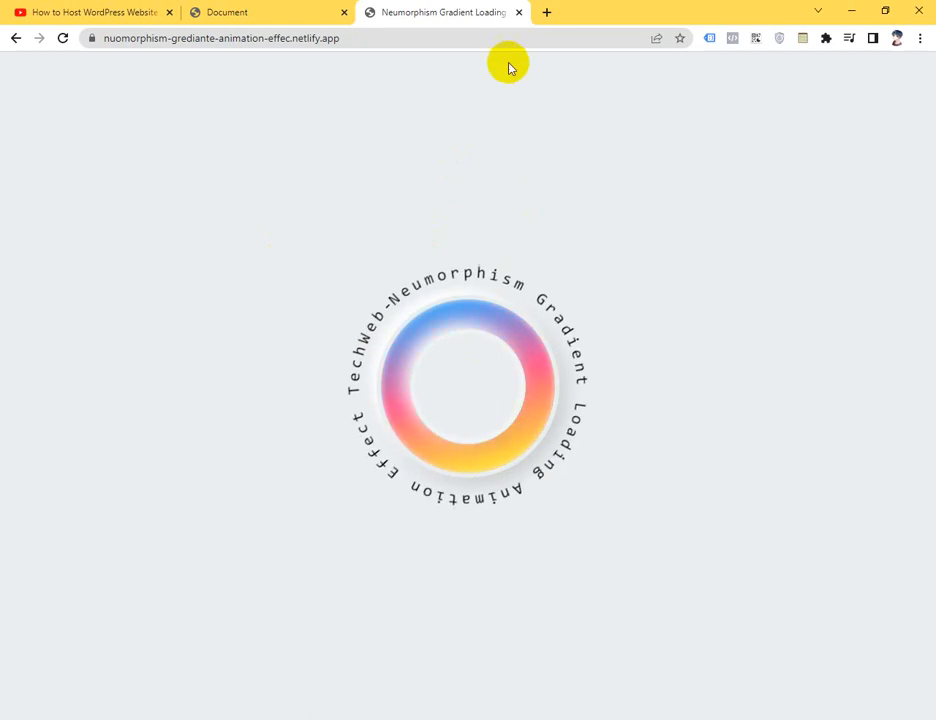
{"action": "left_click", "coordinate": [520, 20]}
Close the live site's tab and clear the desktop by minimizing both browser windows and closing keyword.txt in Visual Studio Code
{"action": "left_click", "coordinate": [157, 664]}
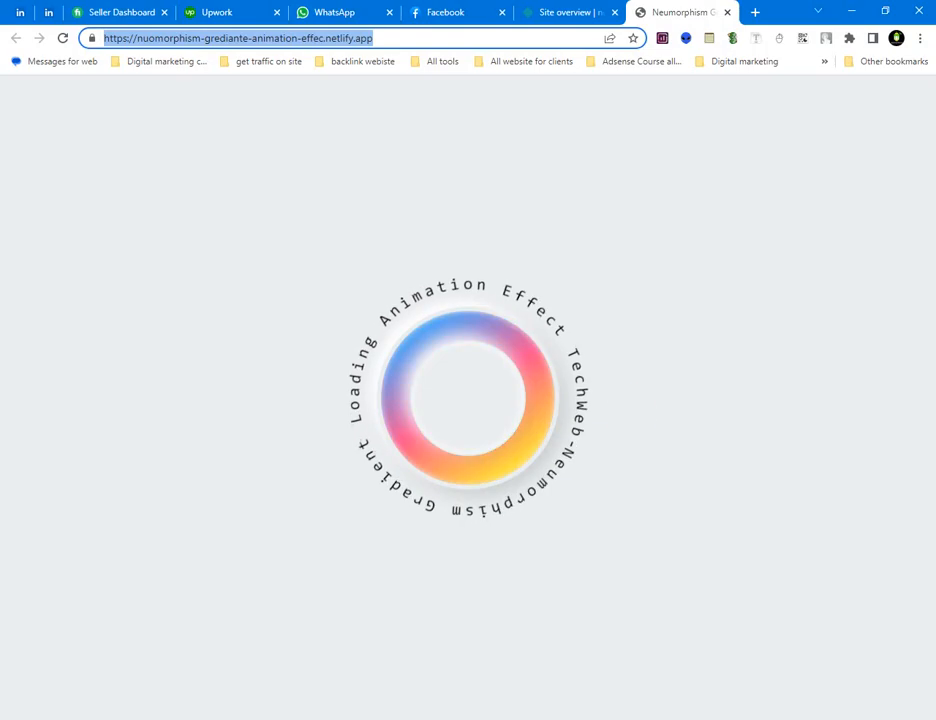
{"action": "left_click", "coordinate": [576, 16]}
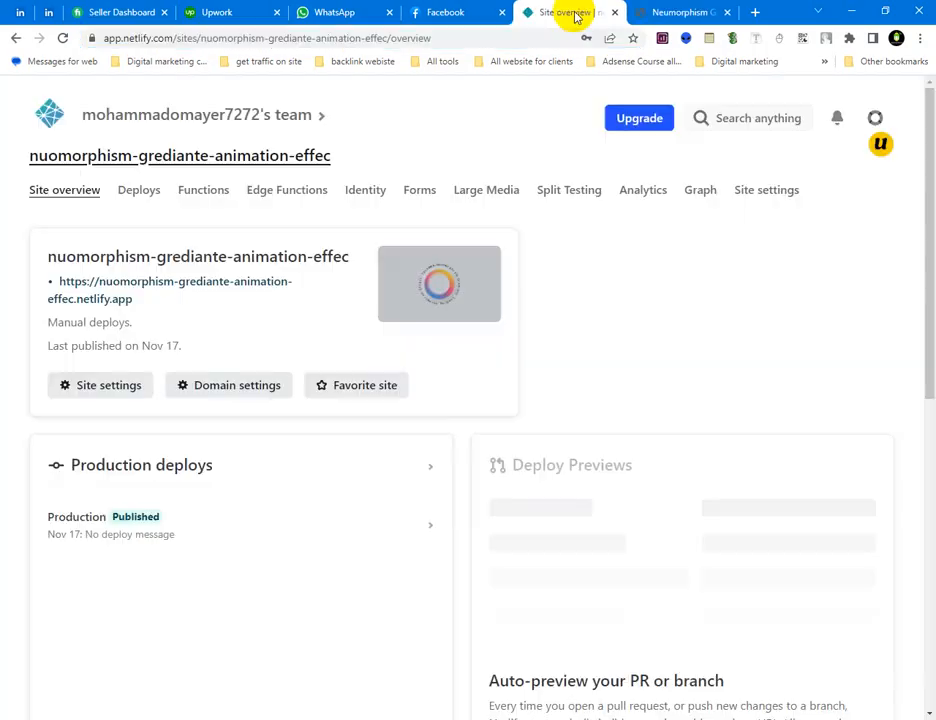
{"action": "left_click", "coordinate": [726, 12]}
{"action": "left_click", "coordinate": [853, 14]}
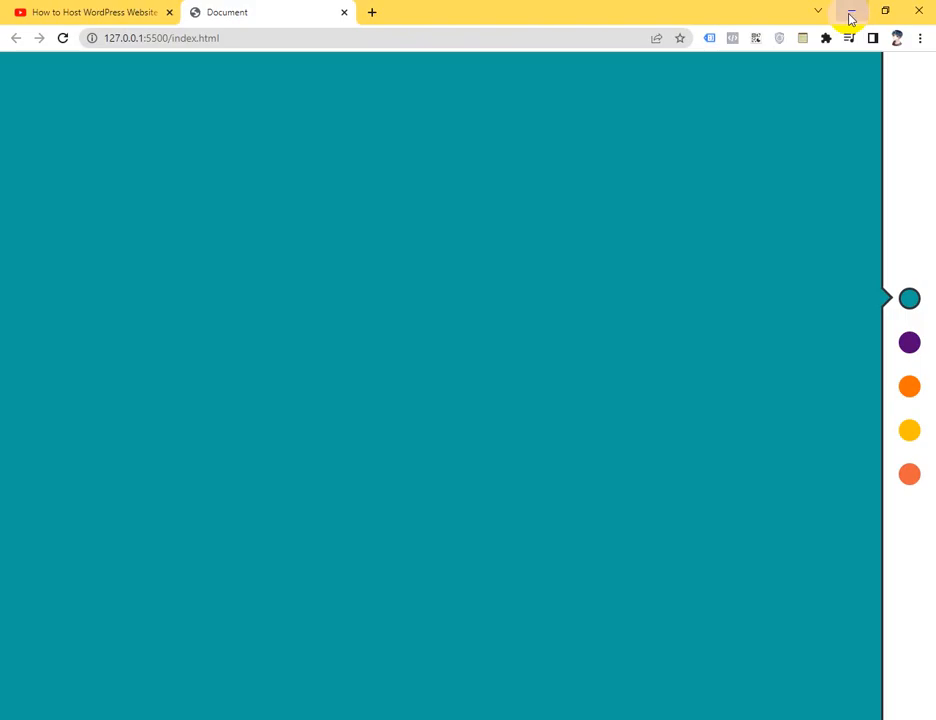
{"action": "left_click", "coordinate": [851, 17]}
{"action": "left_click", "coordinate": [917, 17]}
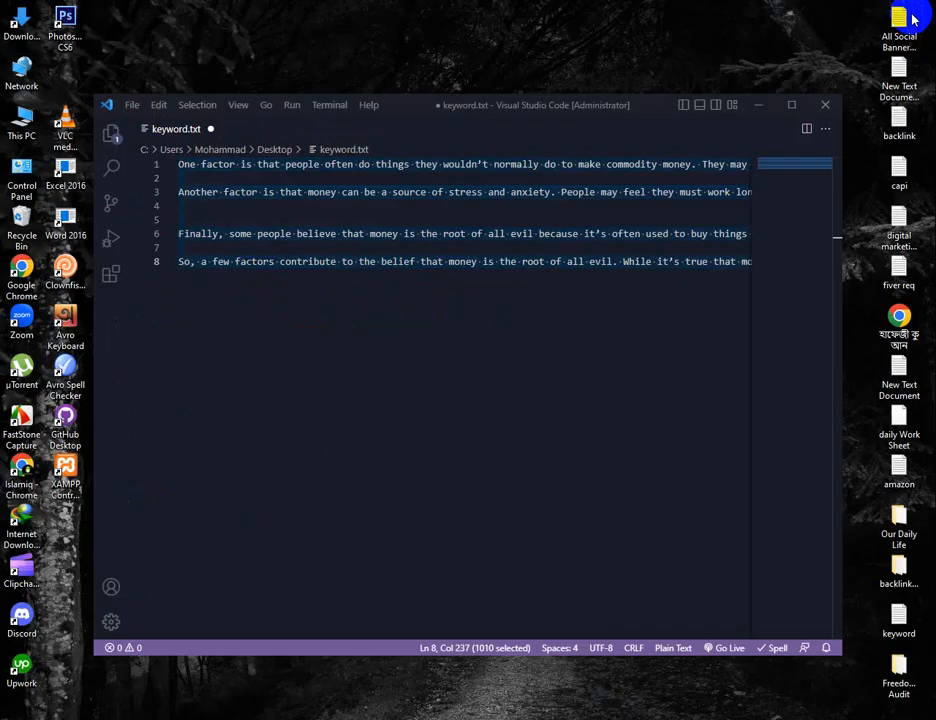
{"action": "left_click", "coordinate": [824, 105]}
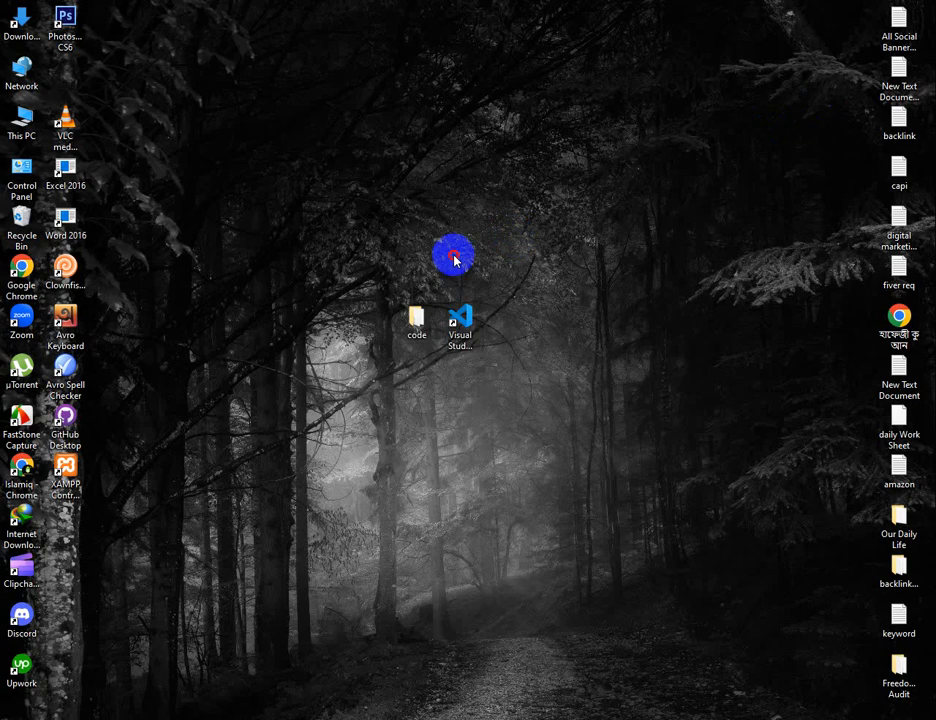
Move the code folder to a free spot on the desktop and inspect its index, script and style files
{"action": "left_click_drag", "start_coordinate": [408, 347], "coordinate": [268, 377]}
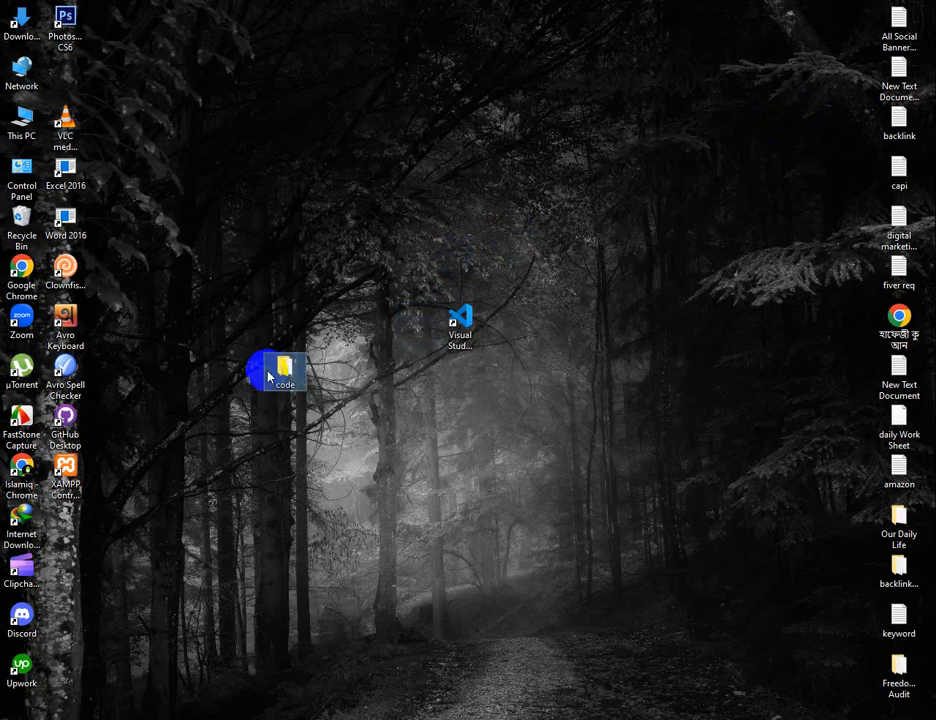
{"action": "double_click", "coordinate": [285, 371]}
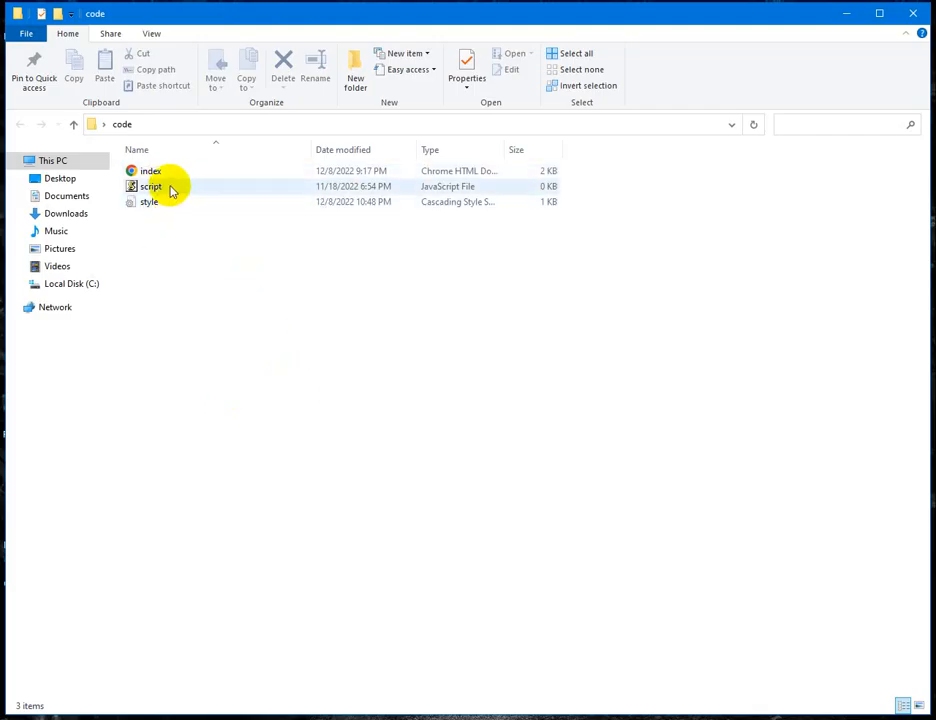
{"action": "left_click_drag", "start_coordinate": [194, 233], "coordinate": [167, 167]}
{"action": "left_click", "coordinate": [148, 272]}
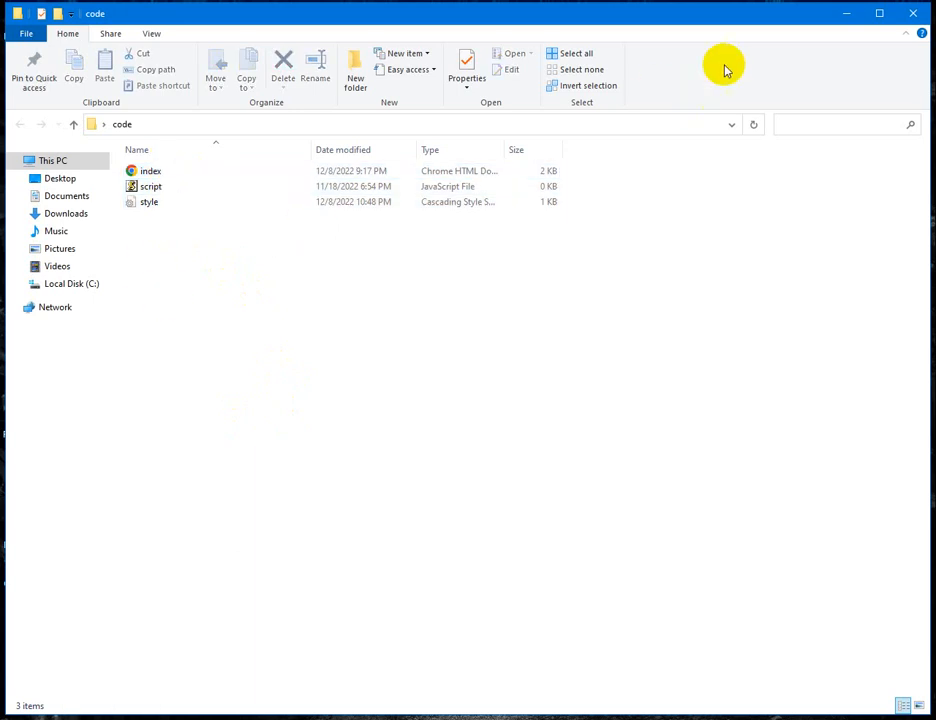
{"action": "left_click", "coordinate": [910, 14]}
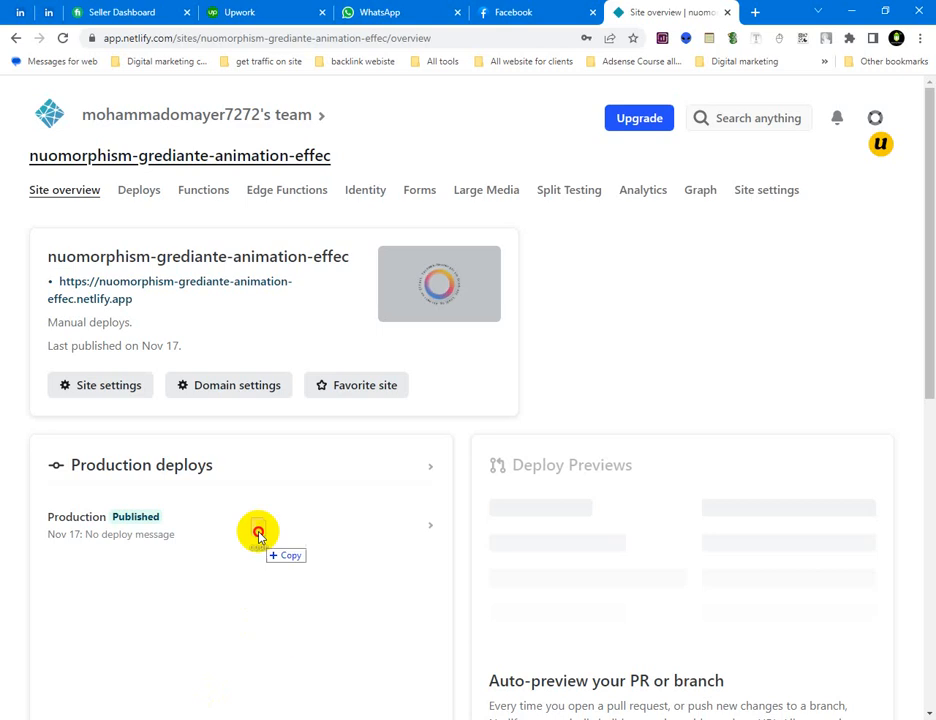
Go to the Netlify team's full sites list and deploy the desktop's code folder as a new manual site
{"action": "left_click_drag", "start_coordinate": [258, 535], "coordinate": [597, 422]}
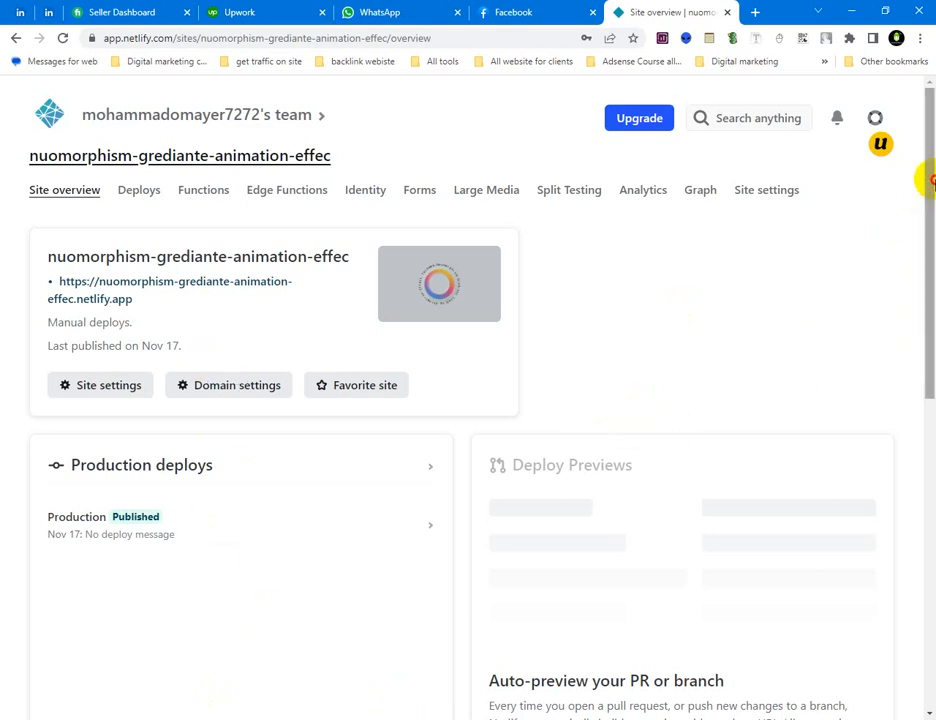
{"action": "left_click_drag", "start_coordinate": [923, 234], "coordinate": [930, 146]}
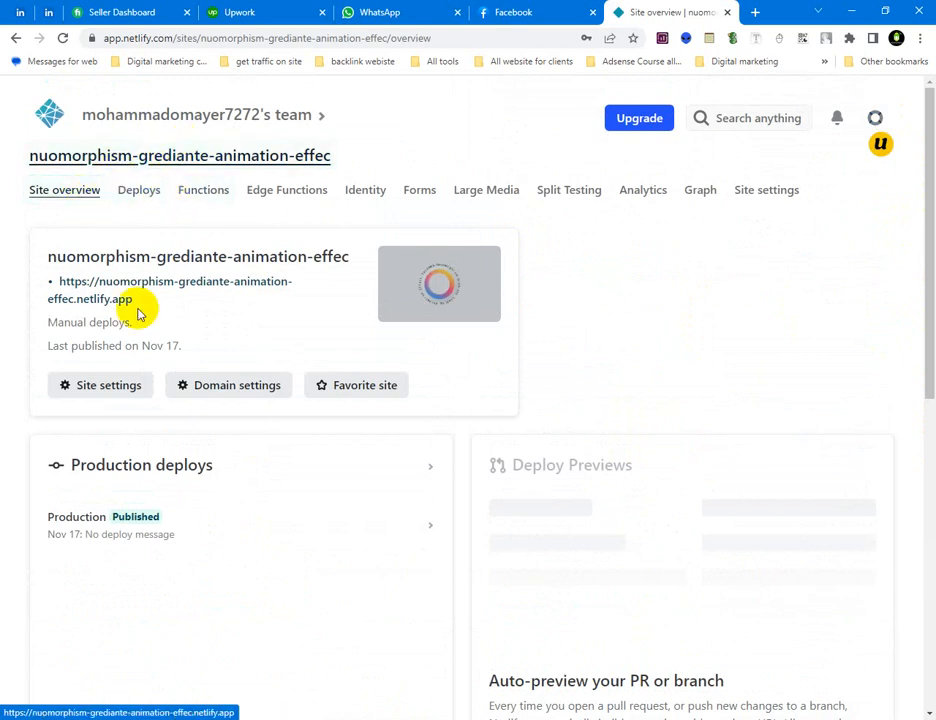
{"action": "left_click", "coordinate": [146, 115]}
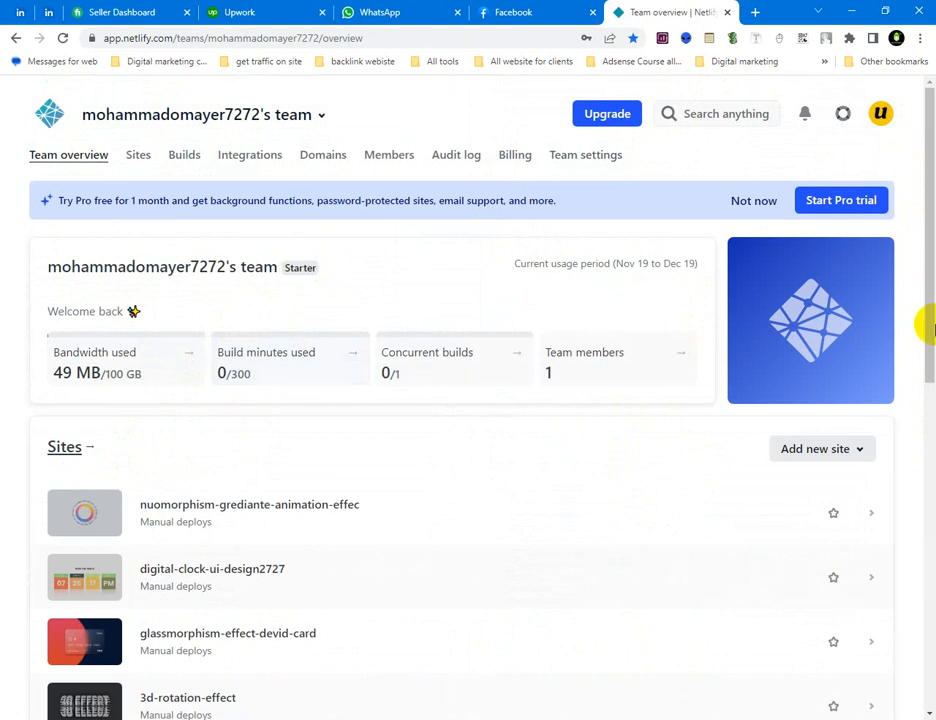
{"action": "left_click_drag", "start_coordinate": [921, 322], "coordinate": [921, 683]}
{"action": "left_click_drag", "start_coordinate": [921, 522], "coordinate": [259, 323]}
{"action": "left_click", "coordinate": [138, 154]}
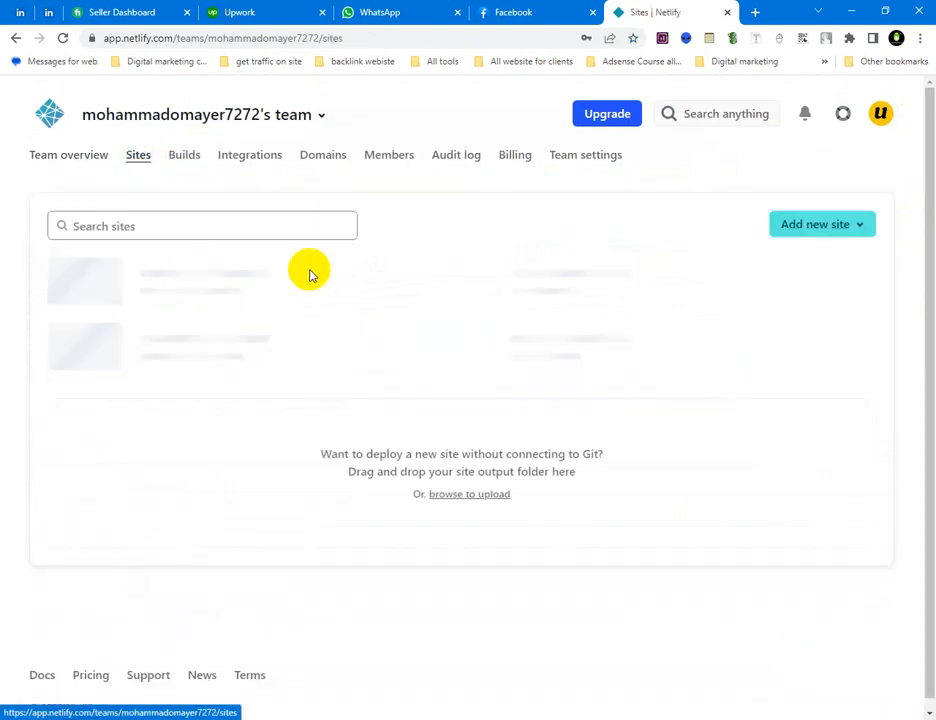
{"action": "left_click_drag", "start_coordinate": [921, 180], "coordinate": [877, 584]}
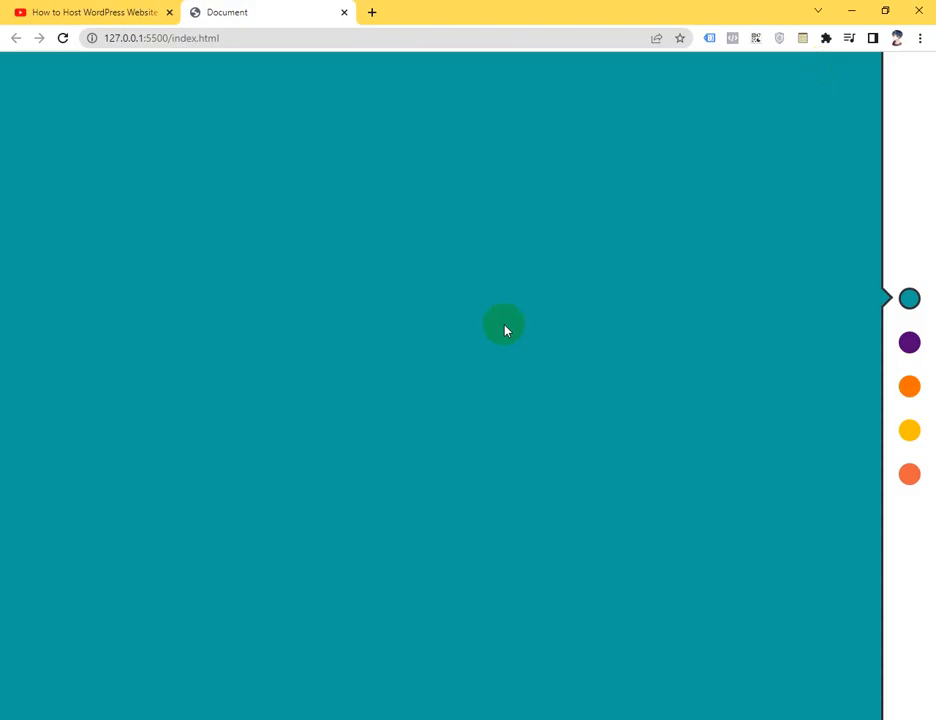
{"action": "left_click", "coordinate": [852, 10]}
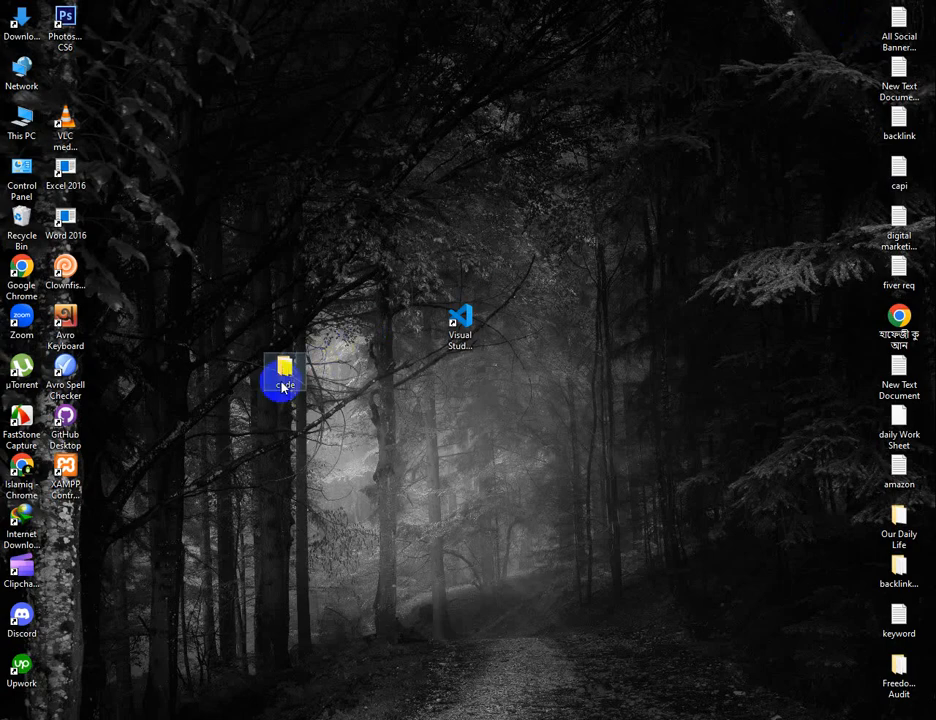
{"action": "left_click_drag", "start_coordinate": [283, 372], "coordinate": [500, 397]}
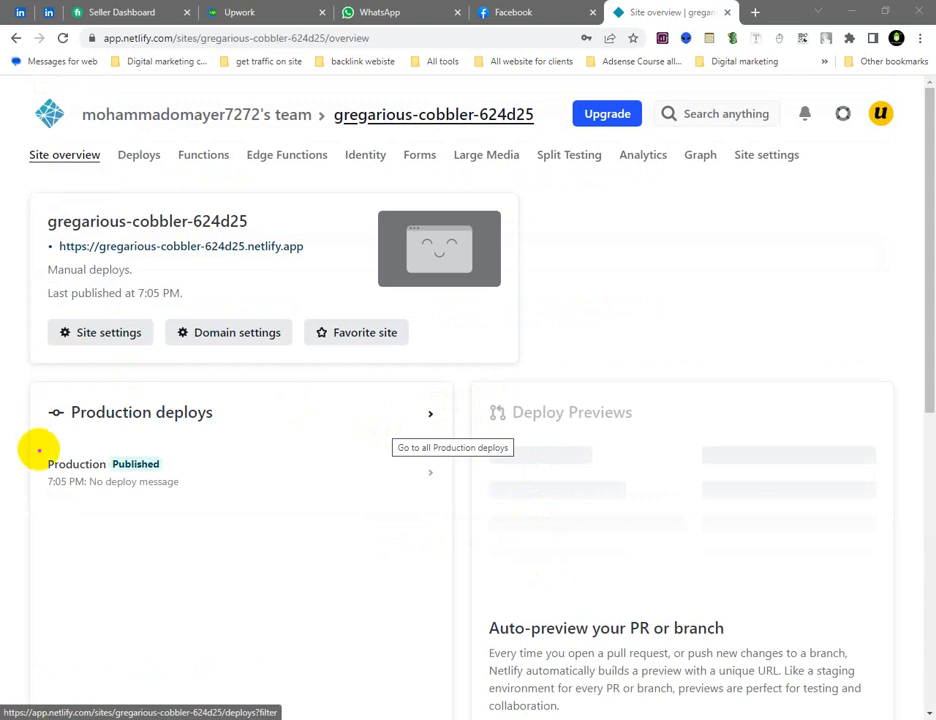
Examine the new site's production deploy and general site settings, and return to its overview
{"action": "left_click_drag", "start_coordinate": [50, 463], "coordinate": [244, 522]}
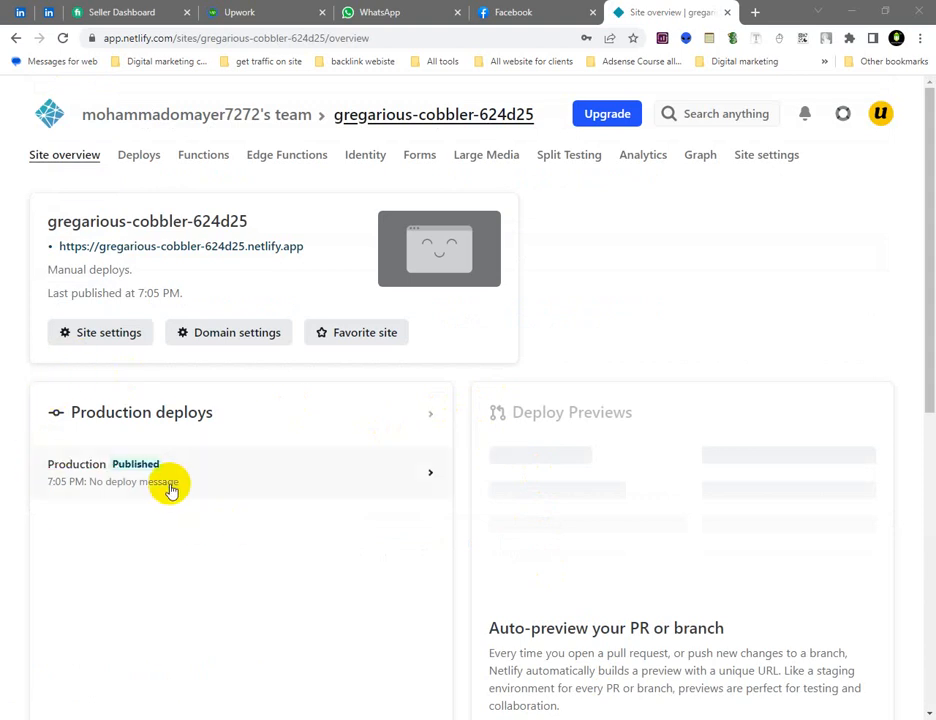
{"action": "mouse_move", "coordinate": [27, 433]}
{"action": "left_mouse_down"}
{"action": "mouse_move", "coordinate": [200, 525]}
{"action": "mouse_move", "coordinate": [233, 530]}
{"action": "left_mouse_up"}
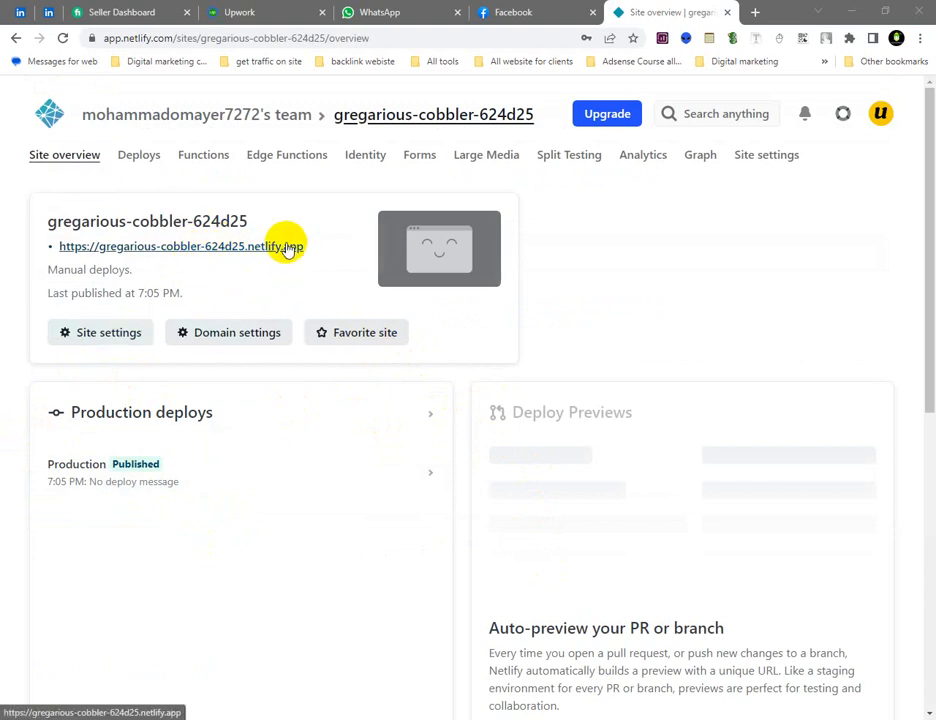
{"action": "left_click", "coordinate": [108, 346]}
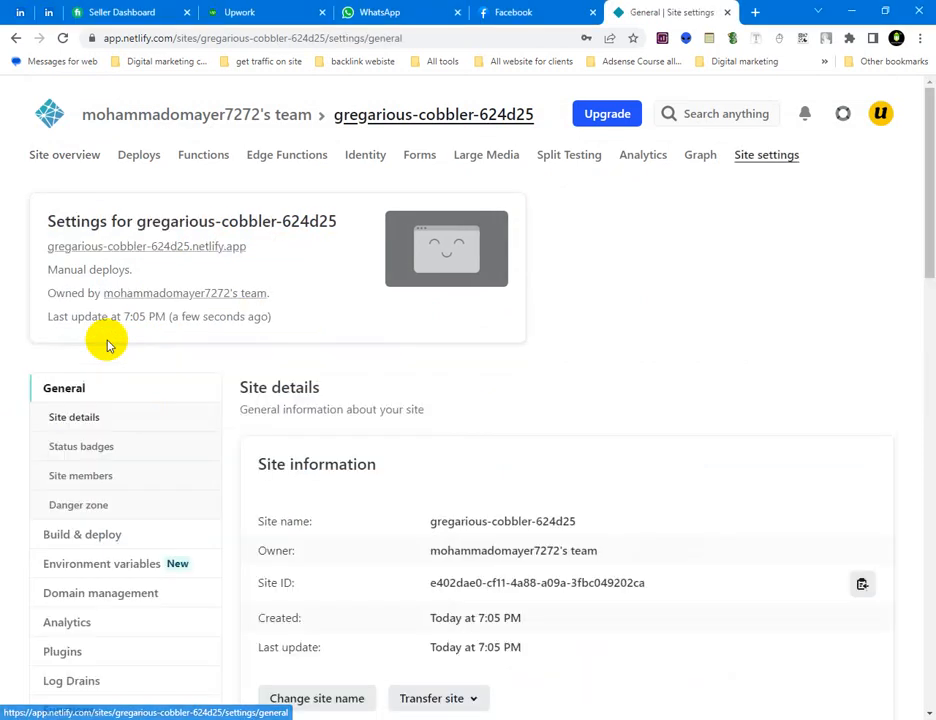
{"action": "left_click_drag", "start_coordinate": [923, 213], "coordinate": [925, 184]}
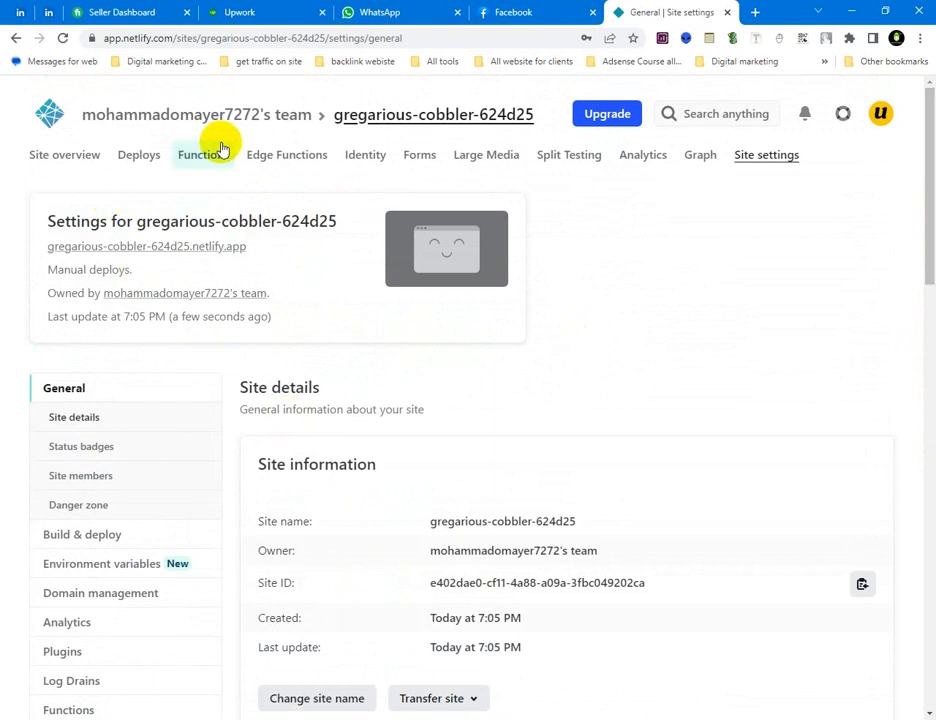
{"action": "left_click", "coordinate": [402, 118]}
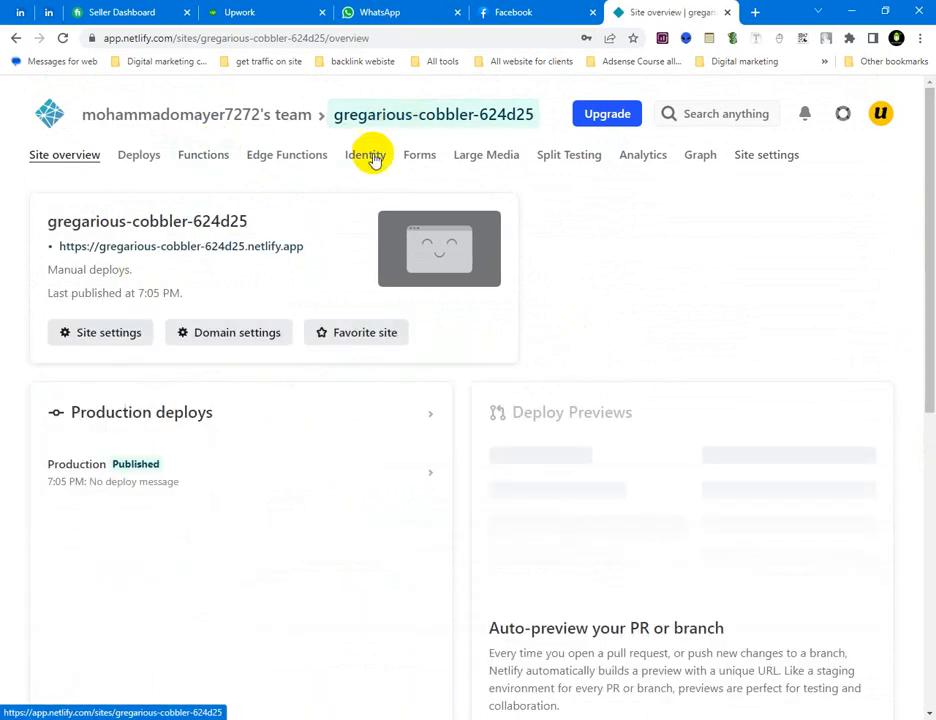
Change the site name of the default subdomain to background-change-on-click in the domain settings and save it
{"action": "left_click", "coordinate": [236, 340]}
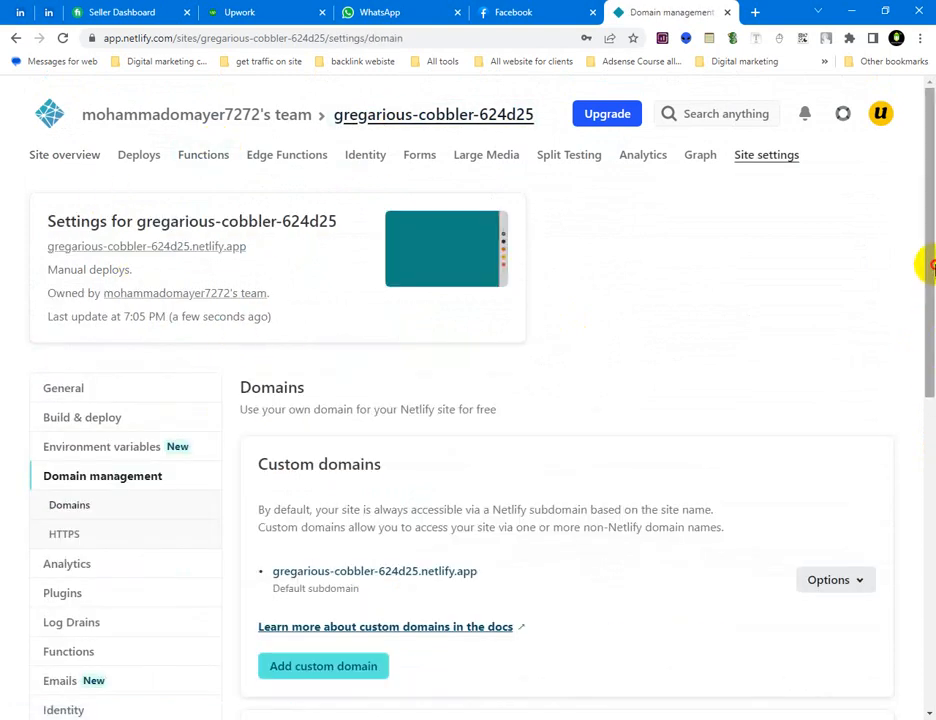
{"action": "left_click_drag", "start_coordinate": [927, 261], "coordinate": [925, 452]}
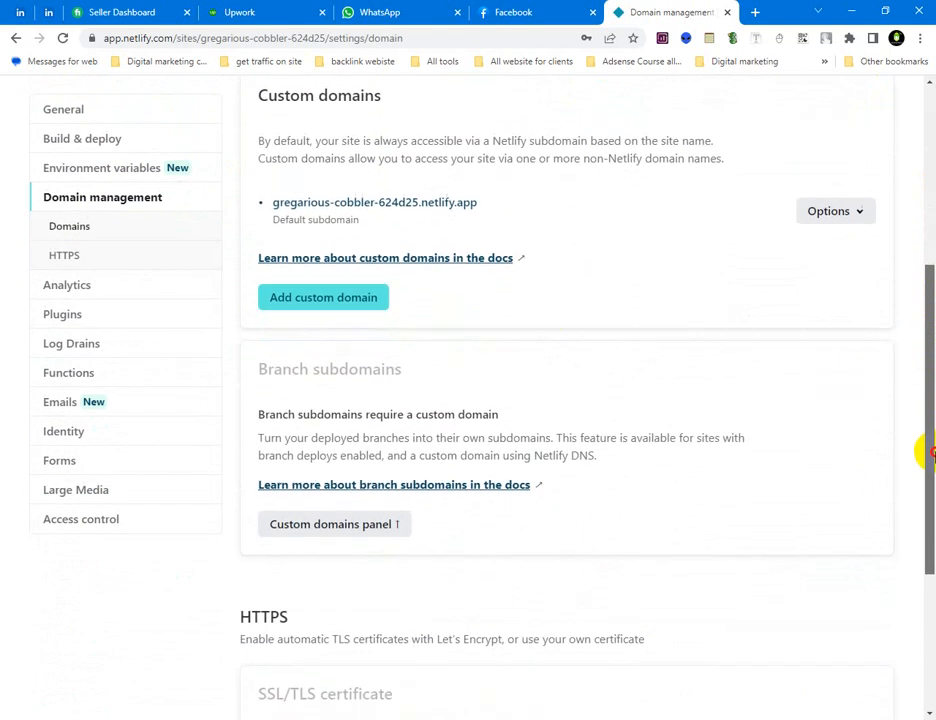
{"action": "left_click", "coordinate": [834, 212]}
{"action": "left_click", "coordinate": [817, 244]}
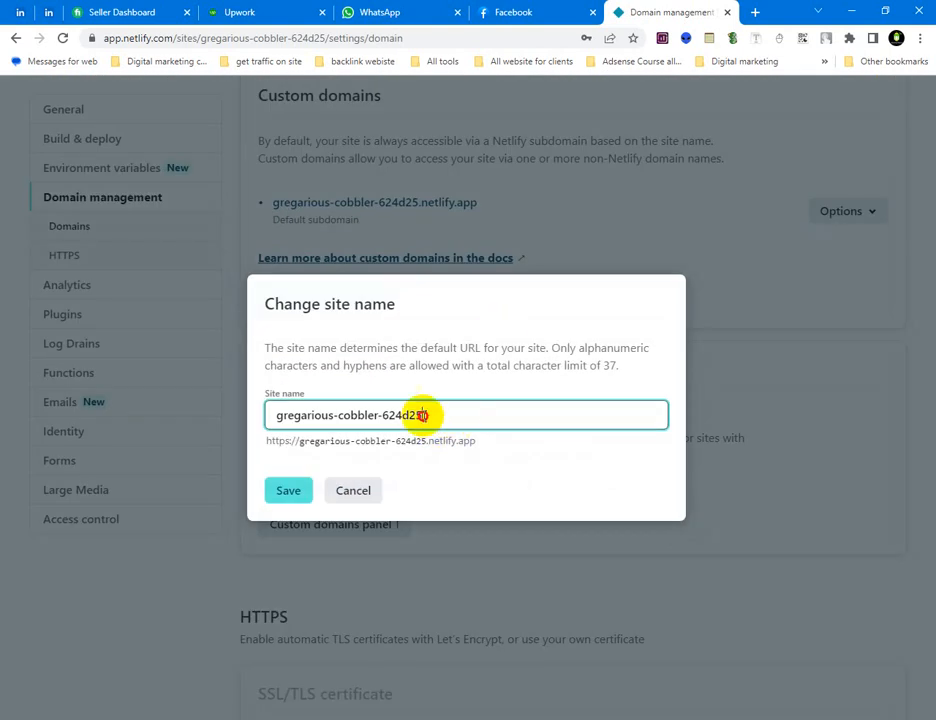
{"action": "left_click_drag", "start_coordinate": [420, 416], "coordinate": [282, 415]}
{"action": "type", "text": "background-change-on-click"}
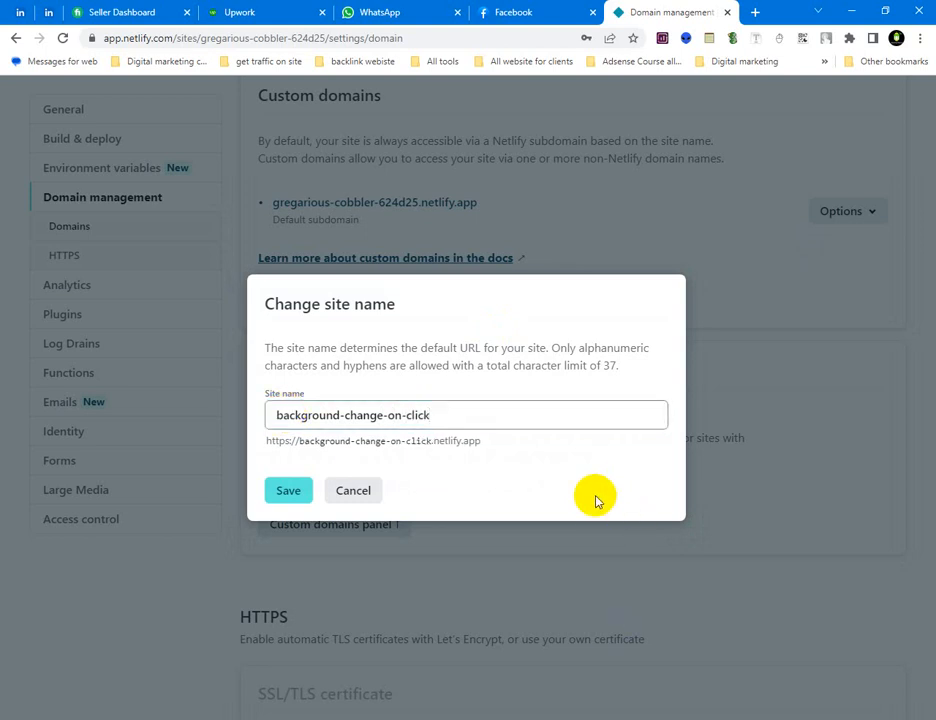
{"action": "left_click", "coordinate": [302, 491]}
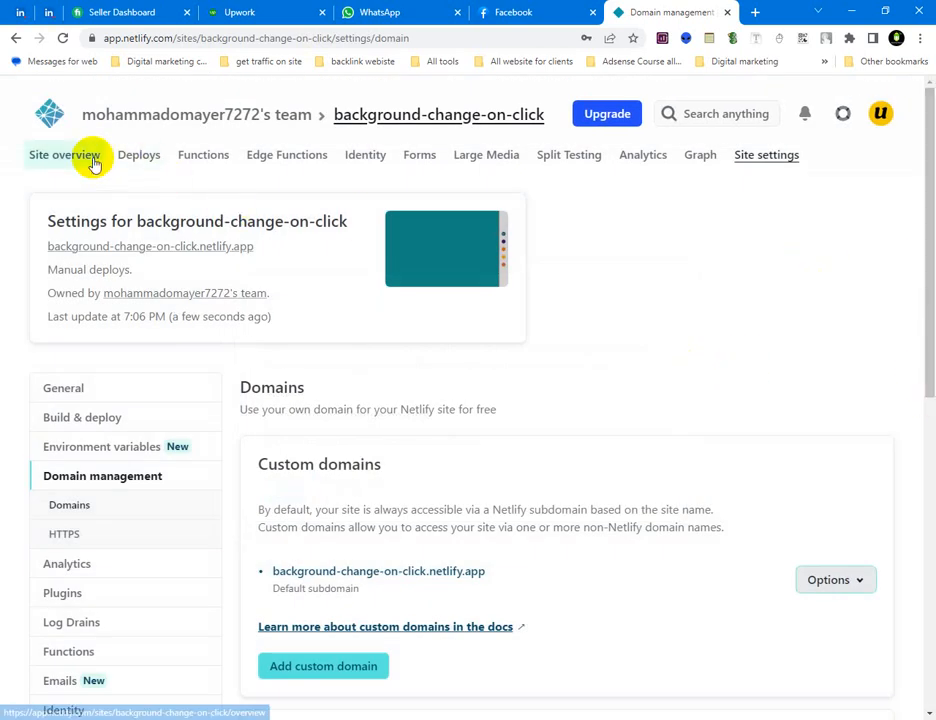
Review the renamed site's overview and its entry in the team's full sites list
{"action": "left_click", "coordinate": [63, 163]}
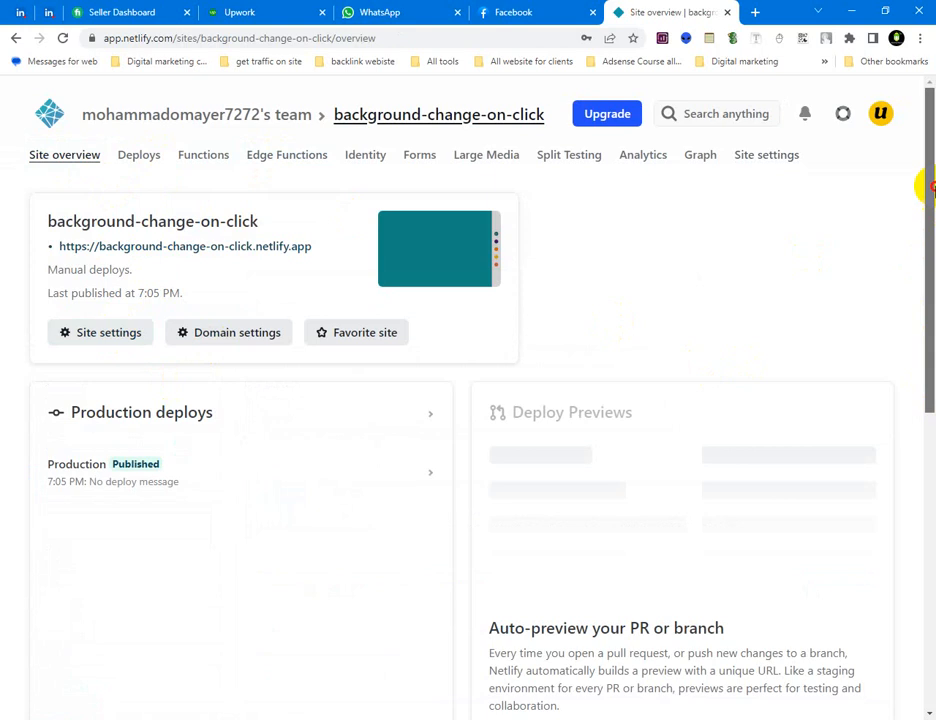
{"action": "left_click", "coordinate": [192, 116]}
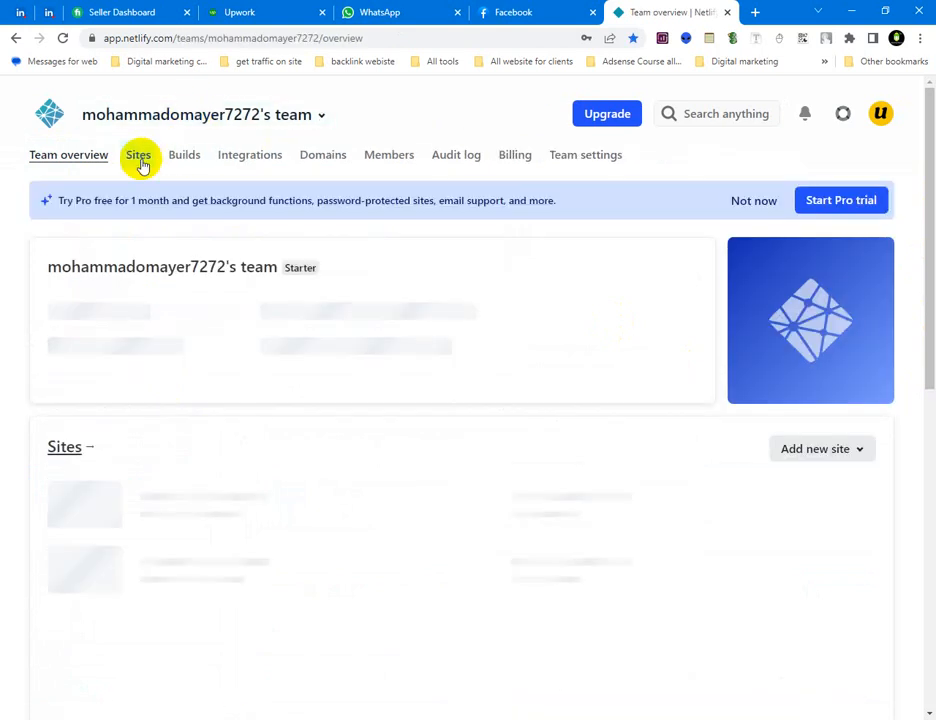
{"action": "left_click", "coordinate": [140, 163]}
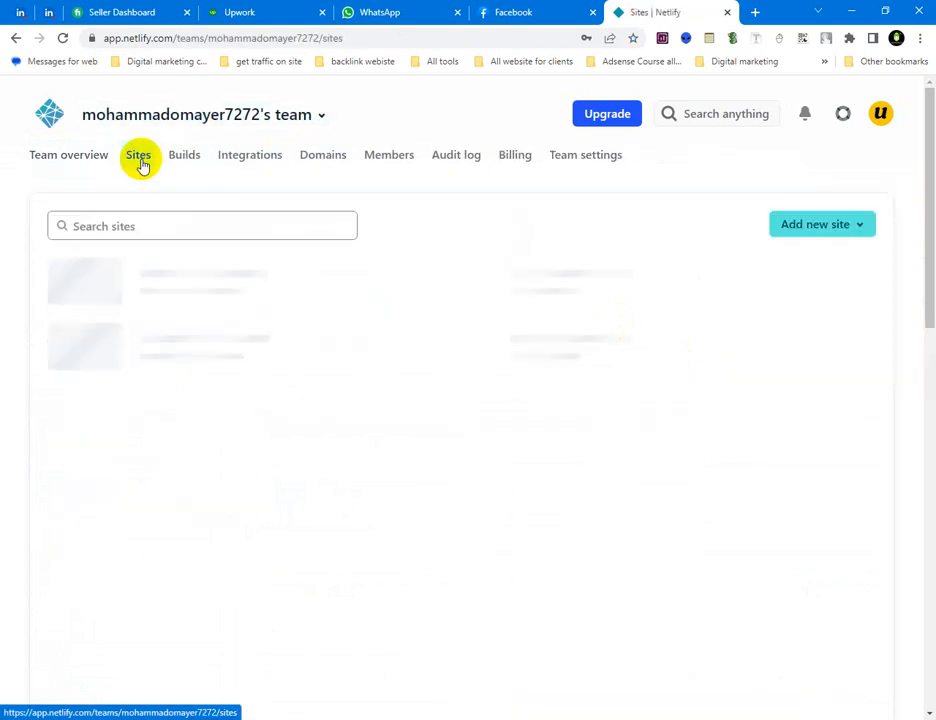
{"action": "mouse_move", "coordinate": [929, 234]}
{"action": "left_mouse_down"}
{"action": "mouse_move", "coordinate": [929, 253]}
{"action": "mouse_move", "coordinate": [929, 232]}
{"action": "left_mouse_up"}
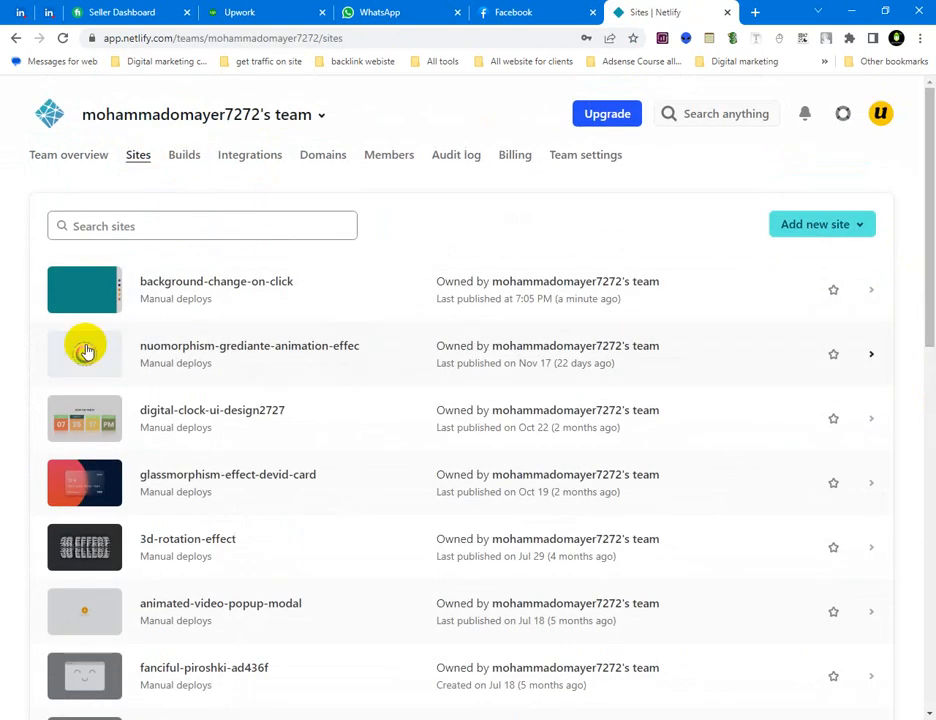
{"action": "left_click_drag", "start_coordinate": [17, 256], "coordinate": [735, 332]}
{"action": "key", "text": "Escape"}
Open background-change-on-click from the sites list and load its live netlify.app address in a new tab
{"action": "left_click", "coordinate": [204, 287]}
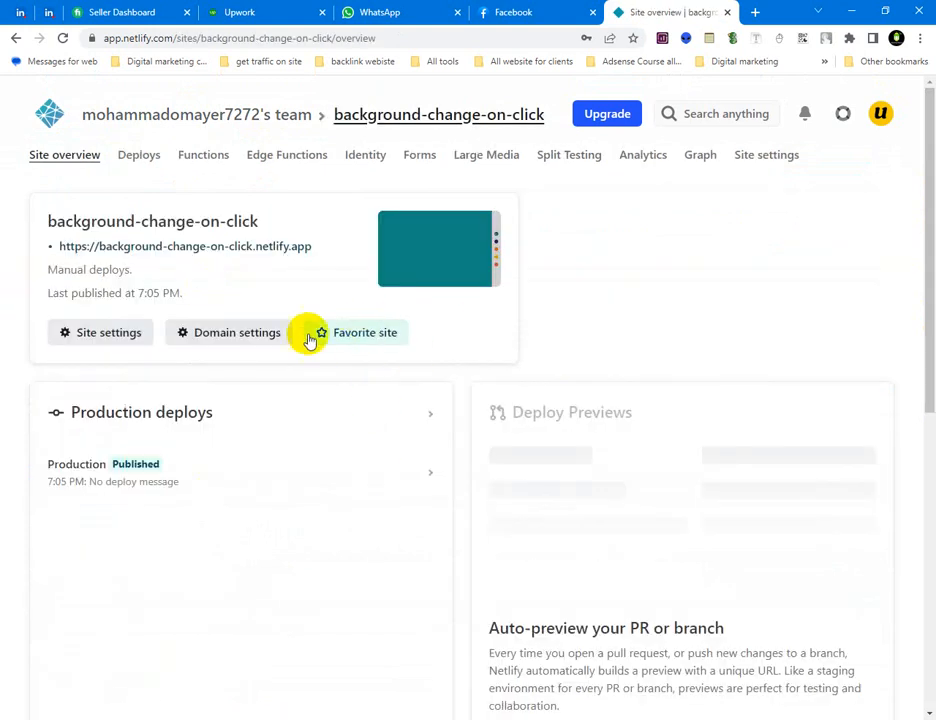
{"action": "right_click", "coordinate": [232, 254]}
{"action": "left_click", "coordinate": [263, 263]}
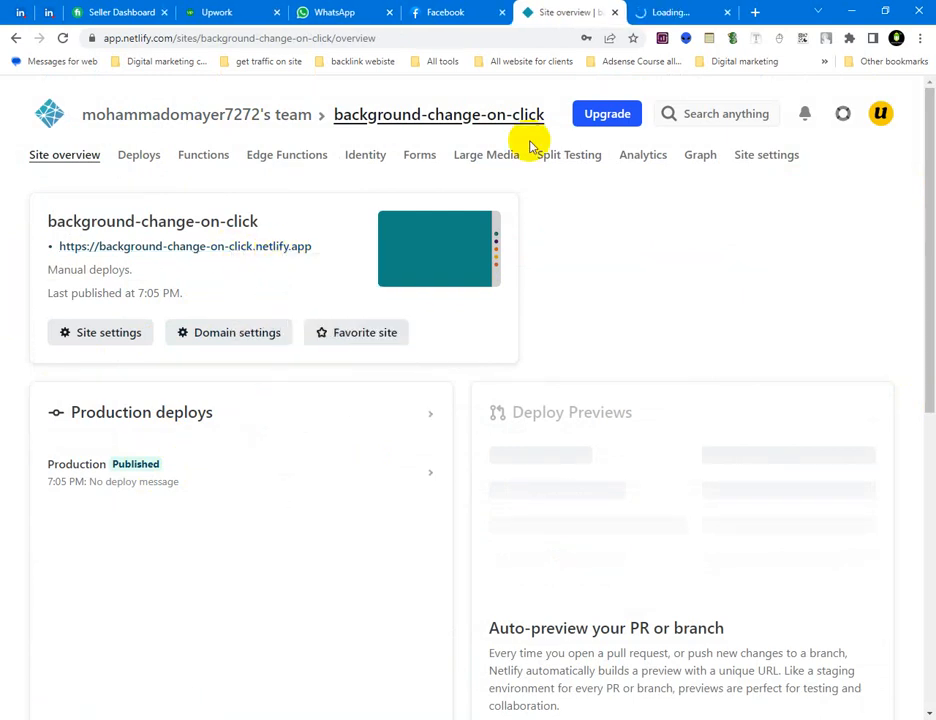
View the live background-change-on-click site and test its background switcher with the purple, teal, orange, yellow and coral color dots
{"action": "left_click", "coordinate": [681, 10]}
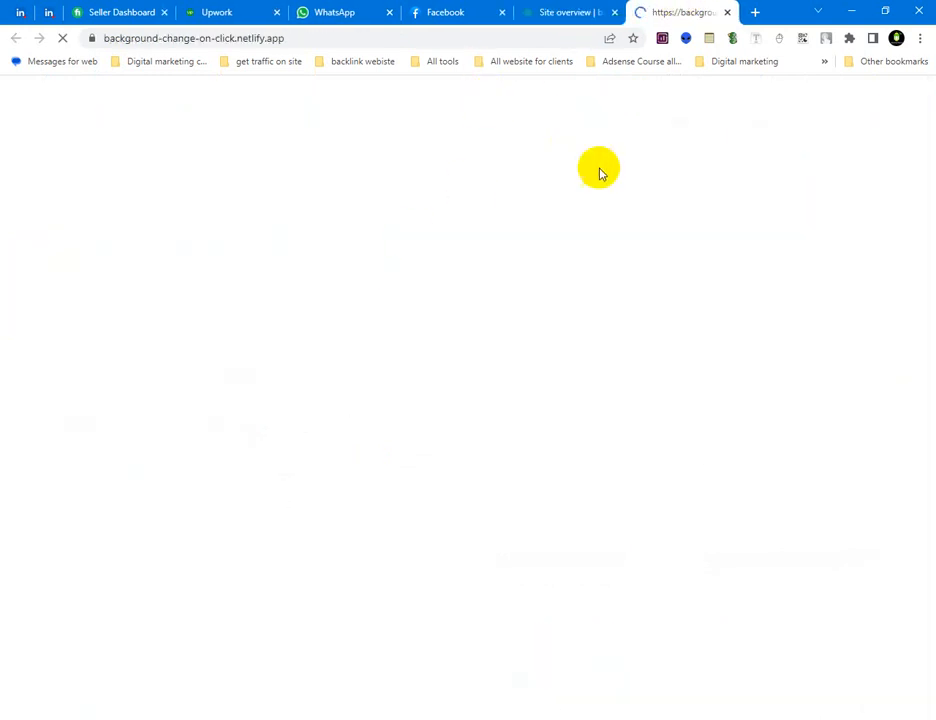
{"action": "left_click", "coordinate": [489, 38]}
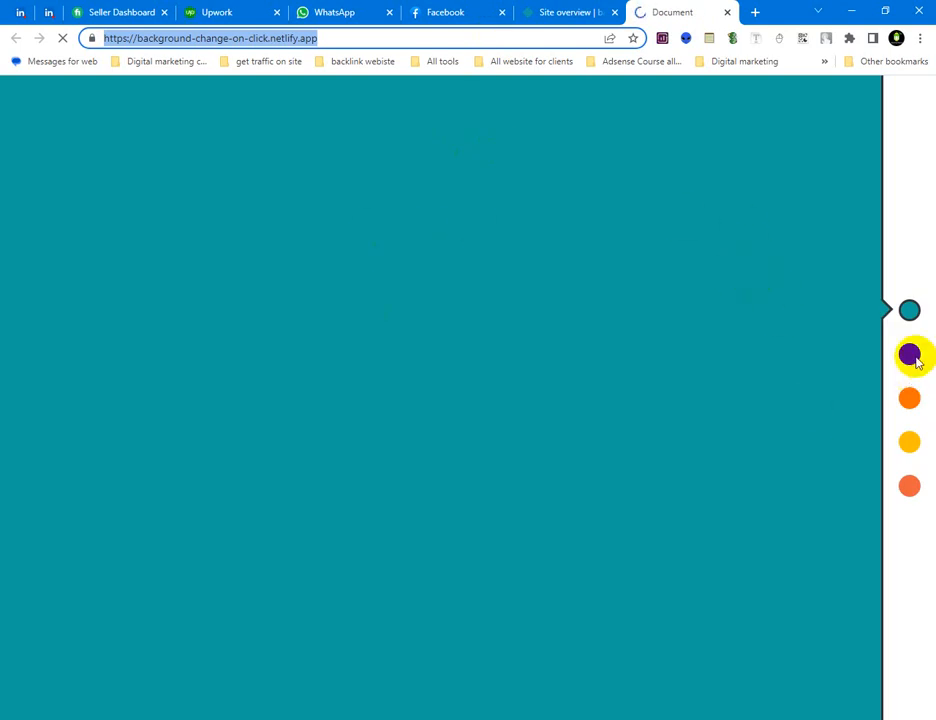
{"action": "left_click", "coordinate": [864, 355]}
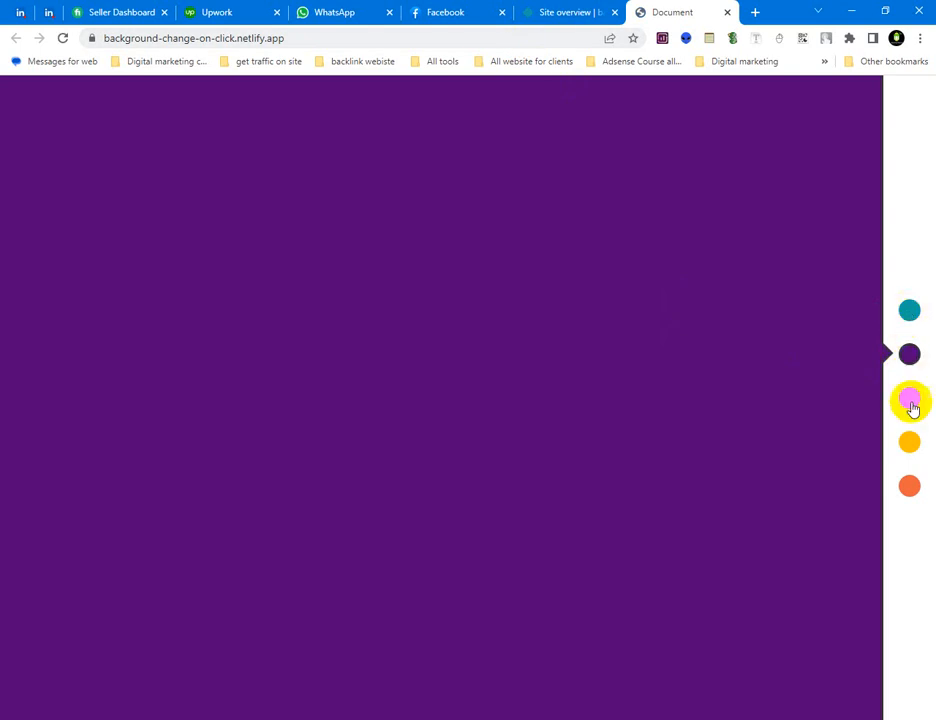
{"action": "left_click", "coordinate": [910, 322]}
{"action": "left_click", "coordinate": [909, 357]}
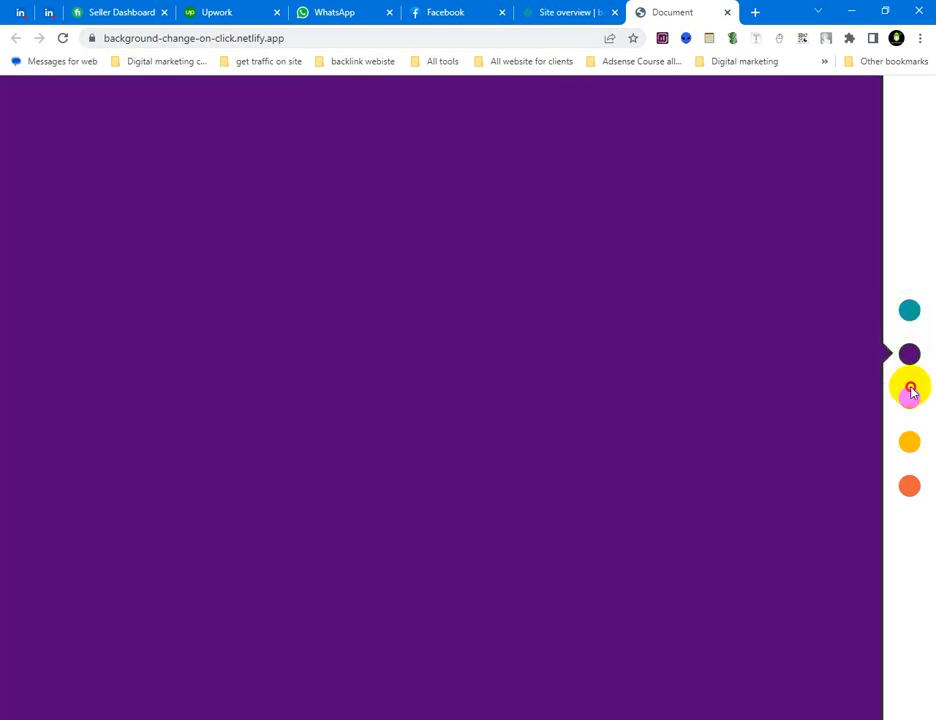
{"action": "left_click", "coordinate": [909, 395]}
{"action": "left_click", "coordinate": [910, 442]}
{"action": "left_click", "coordinate": [910, 486]}
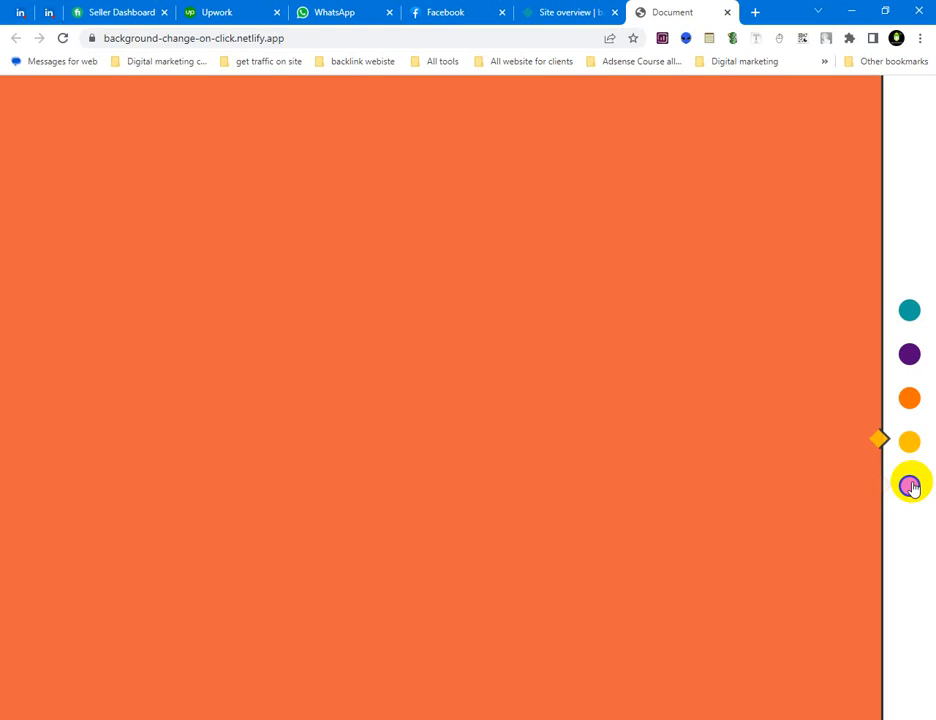
Compare the Netlify site overview with the live page, finishing on the live page
{"action": "left_click", "coordinate": [552, 10]}
{"action": "left_click", "coordinate": [670, 10]}
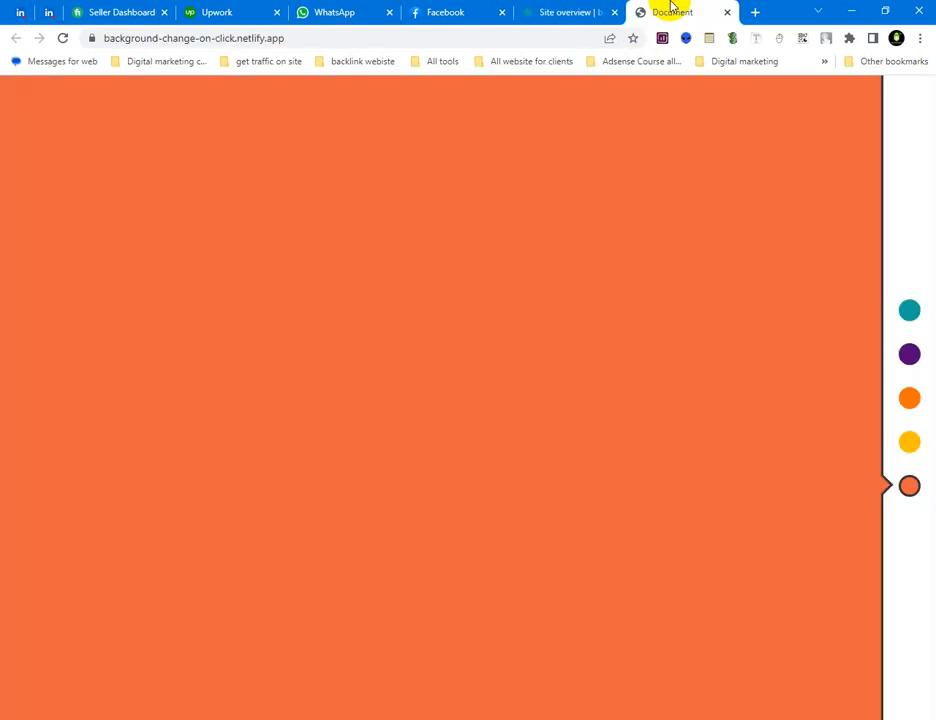
{"action": "left_click", "coordinate": [568, 8]}
{"action": "left_click", "coordinate": [652, 10]}
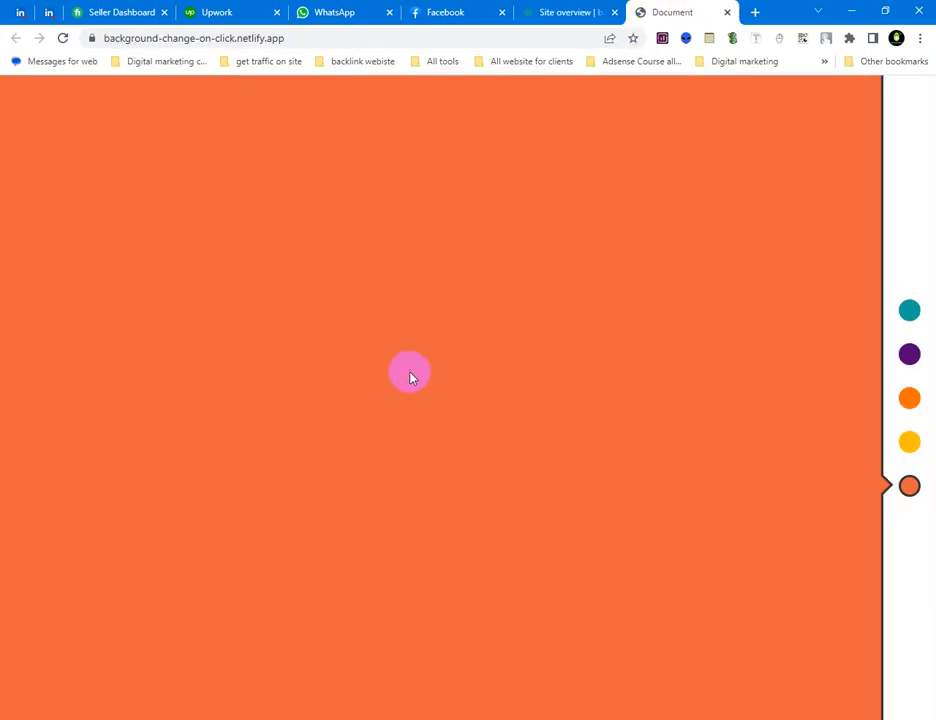